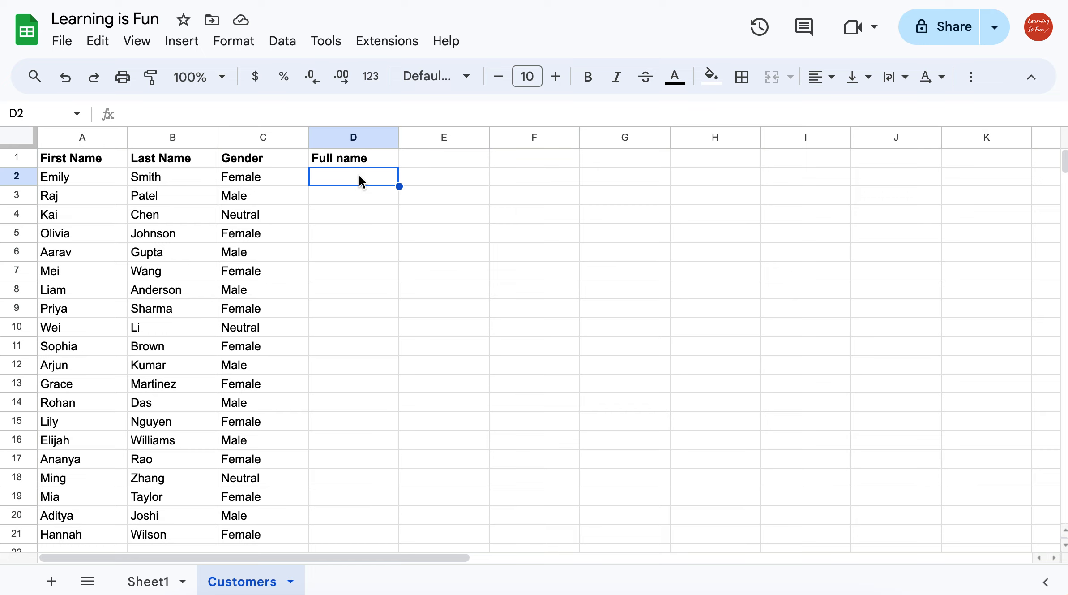
# Enter the first customer's full name as plain text in cell D2, and clear the cell again.
pyautogui.write('Emily Smith')
pyautogui.press('Return')
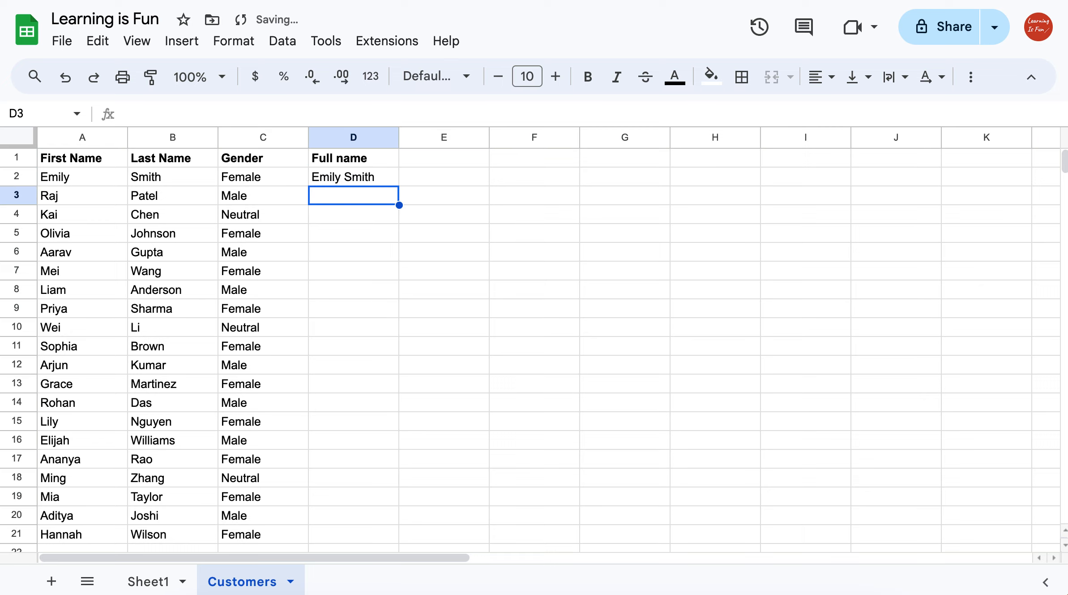
pyautogui.press('Up')
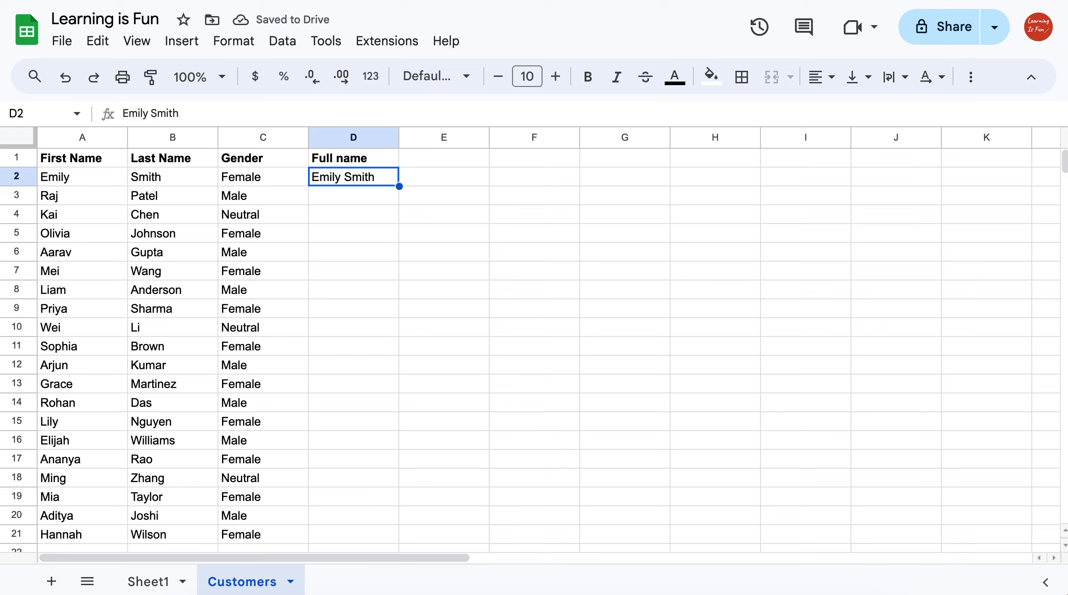
pyautogui.press('Delete')
# Try joining the first and last names in D2 with =concat(A2,B2), and clear the cell again.
pyautogui.write('=')
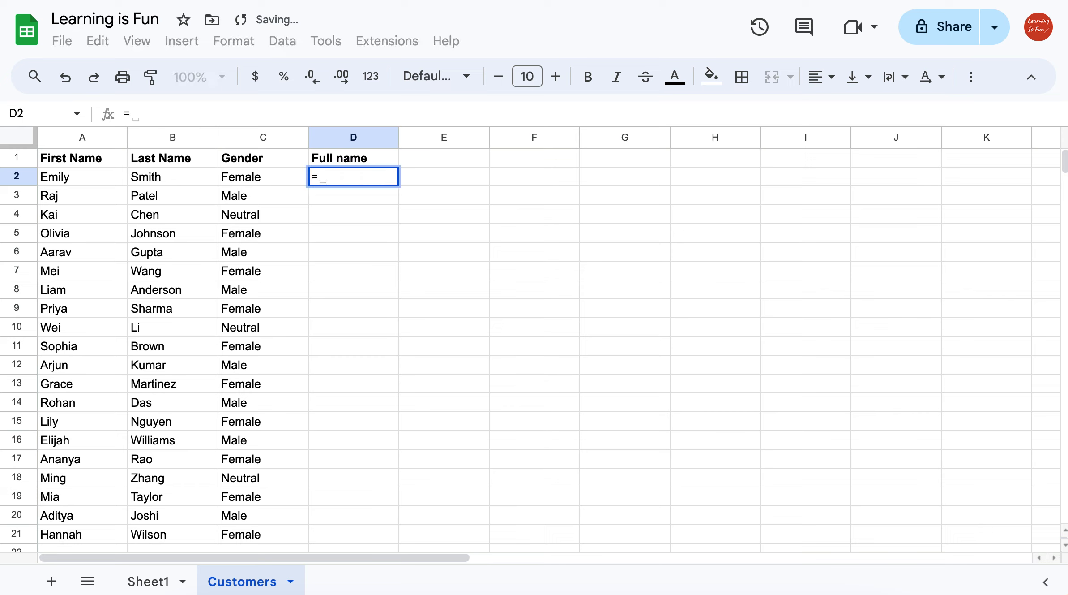
pyautogui.write('conc')
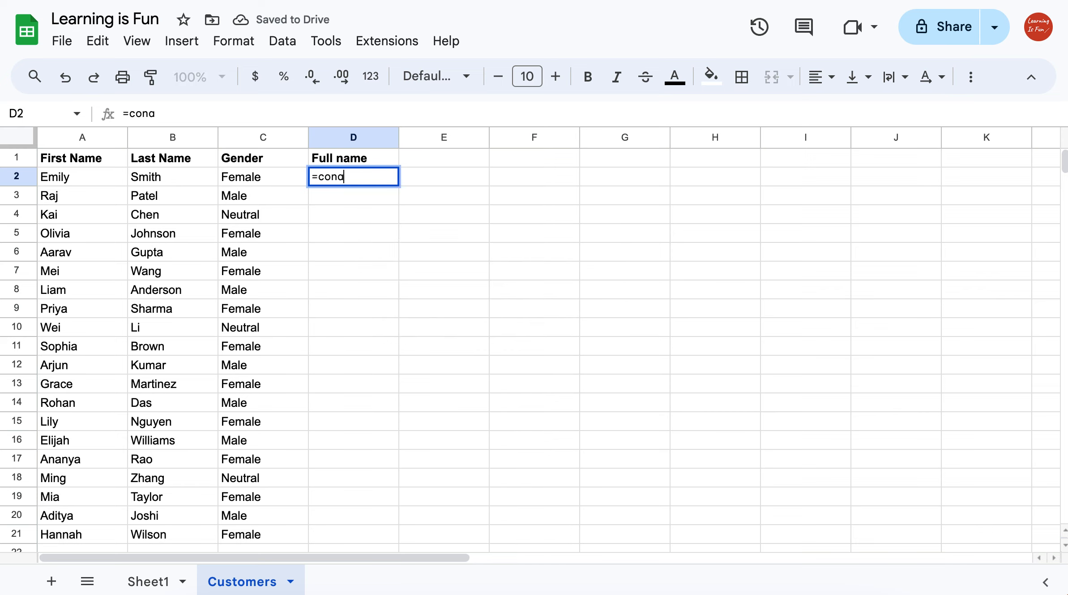
pyautogui.write('at')
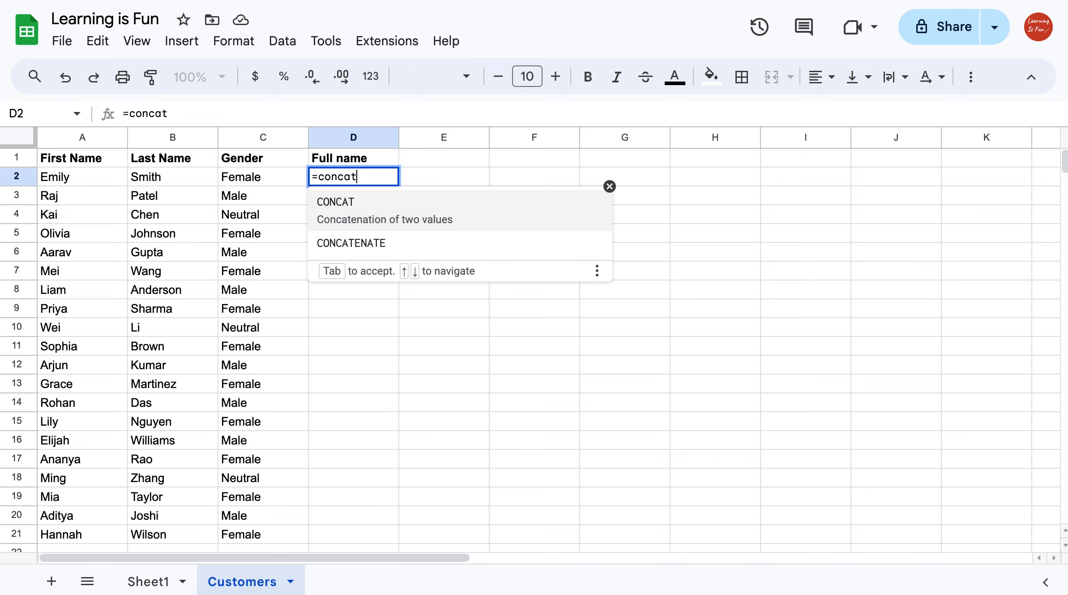
pyautogui.write('(')
pyautogui.press('Left')
pyautogui.press('Left')
pyautogui.press('Left')
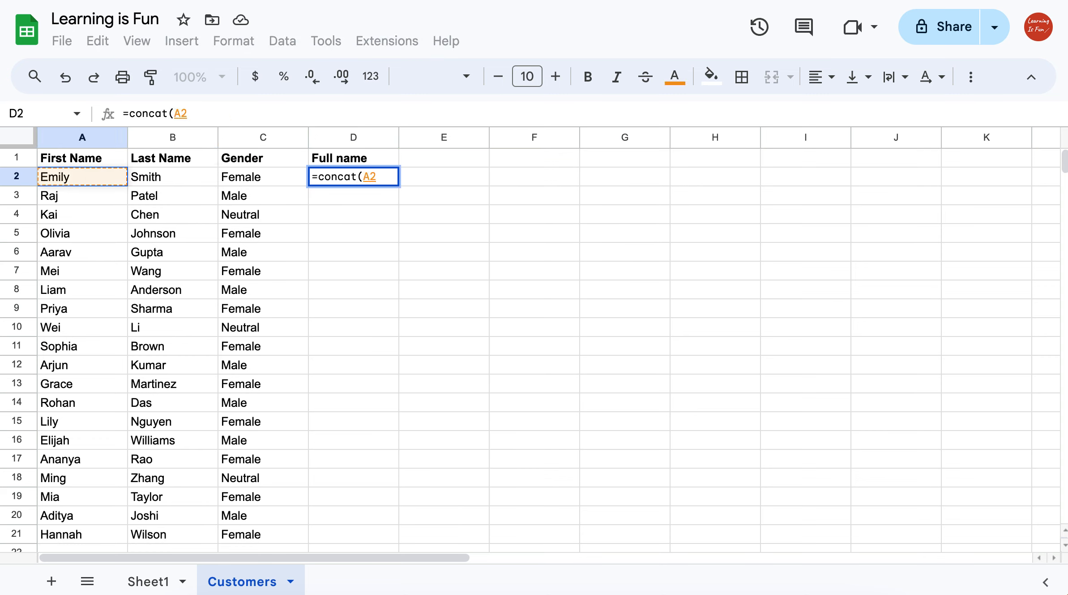
pyautogui.write(',')
pyautogui.press('Left')
pyautogui.press('Left')
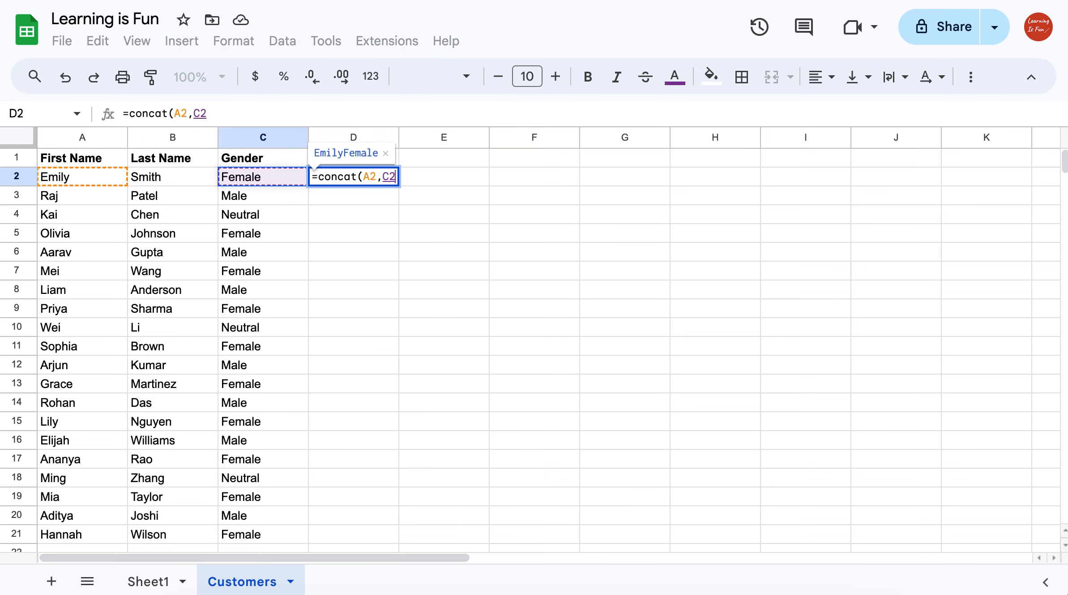
pyautogui.write(')')
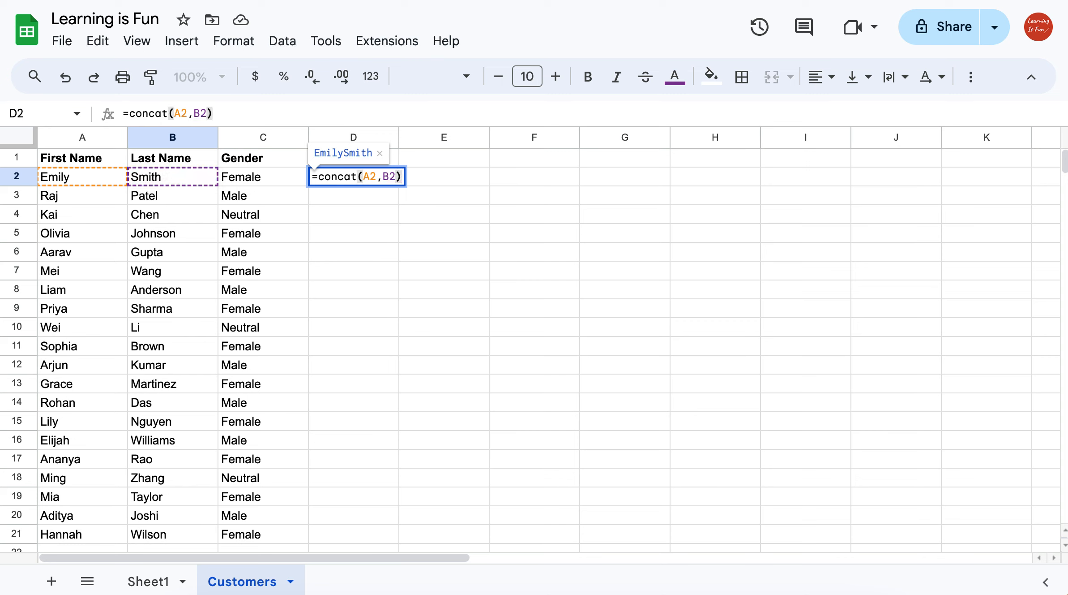
pyautogui.press('Return')
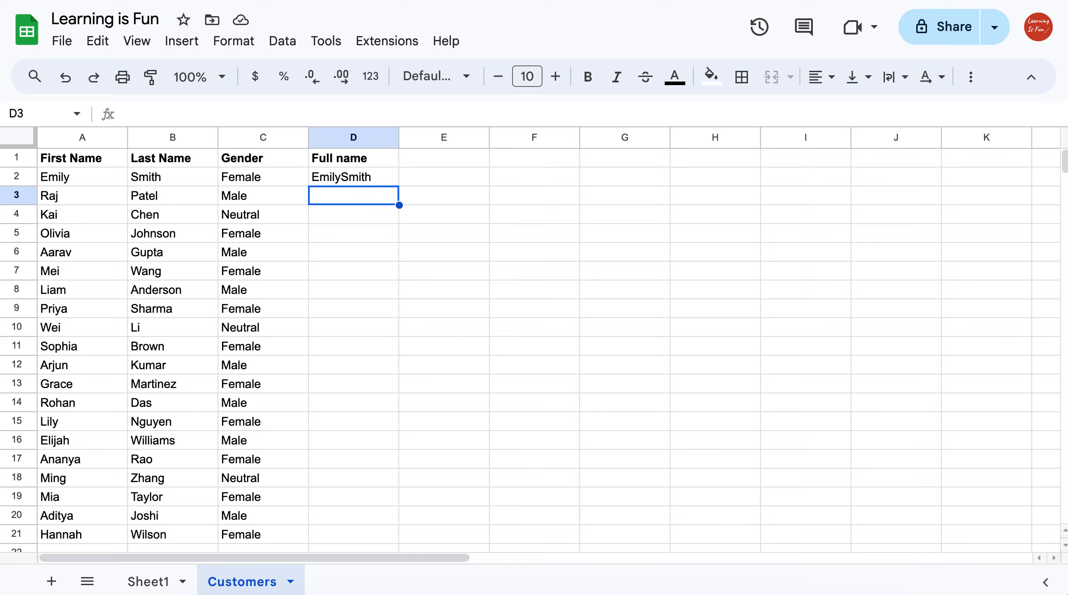
pyautogui.click(354, 176)
pyautogui.press('Delete')
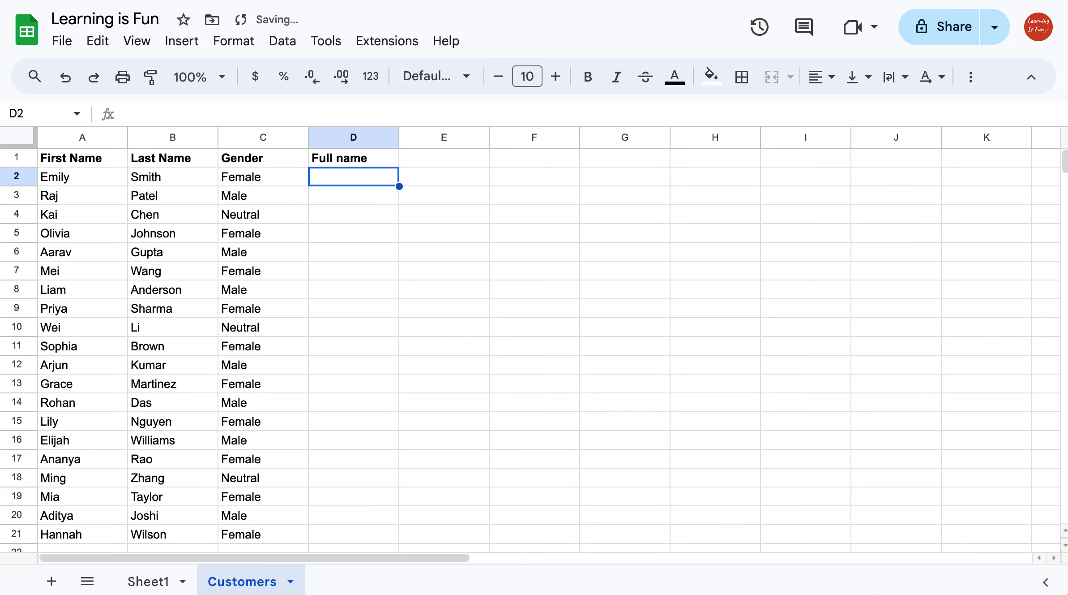
# Join the first and last names with a space between them in D2 using =CONCATENATE(A2, " ",B2).
pyautogui.write('=concate')
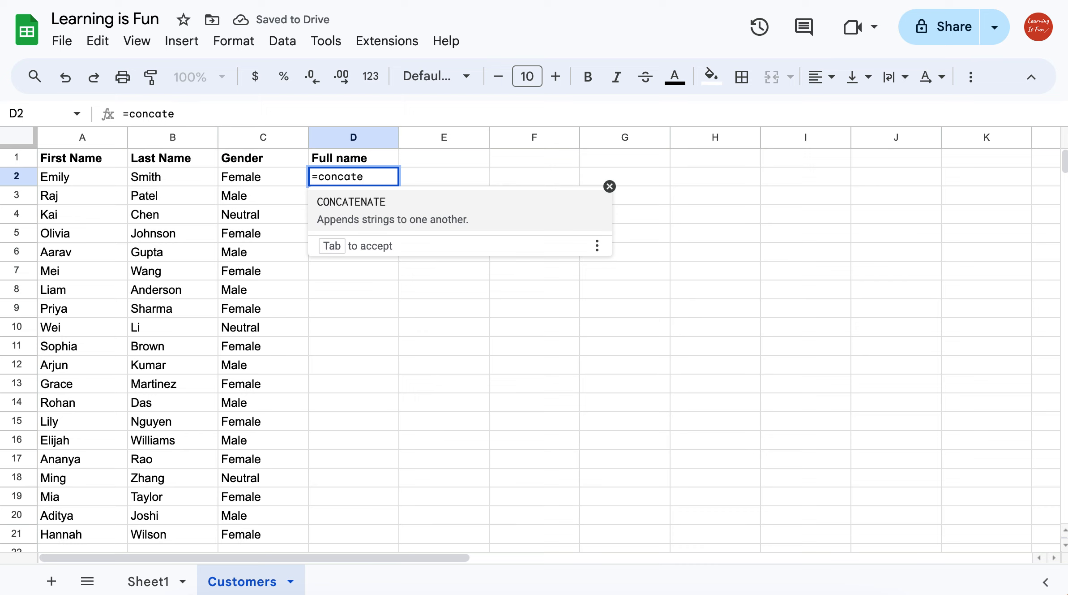
pyautogui.press('Tab')
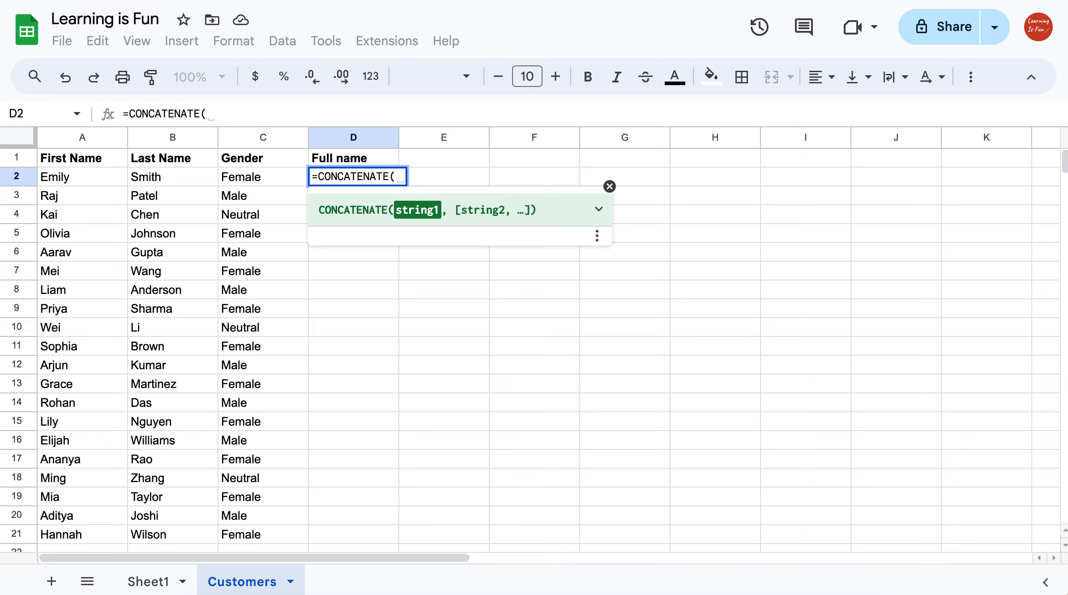
pyautogui.press('Left')
pyautogui.press('Left')
pyautogui.press('Left')
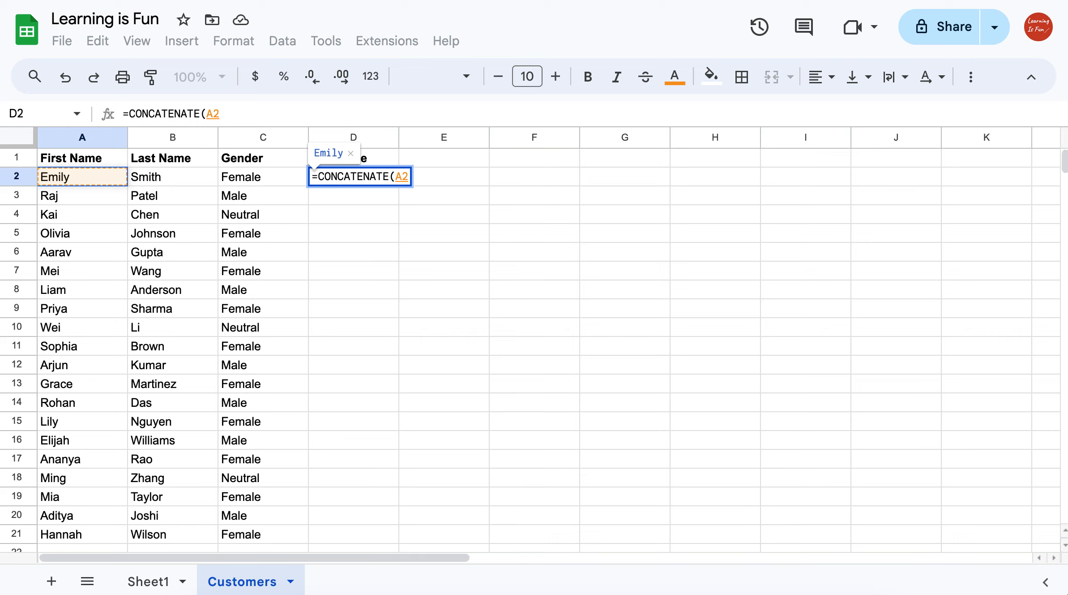
pyautogui.write(', ')
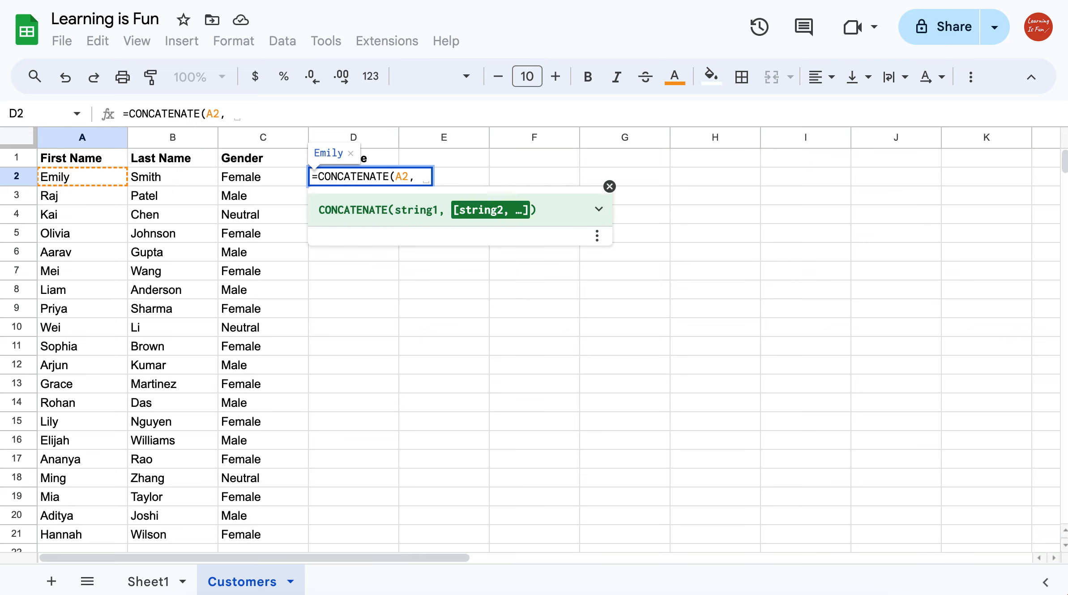
pyautogui.write('"')
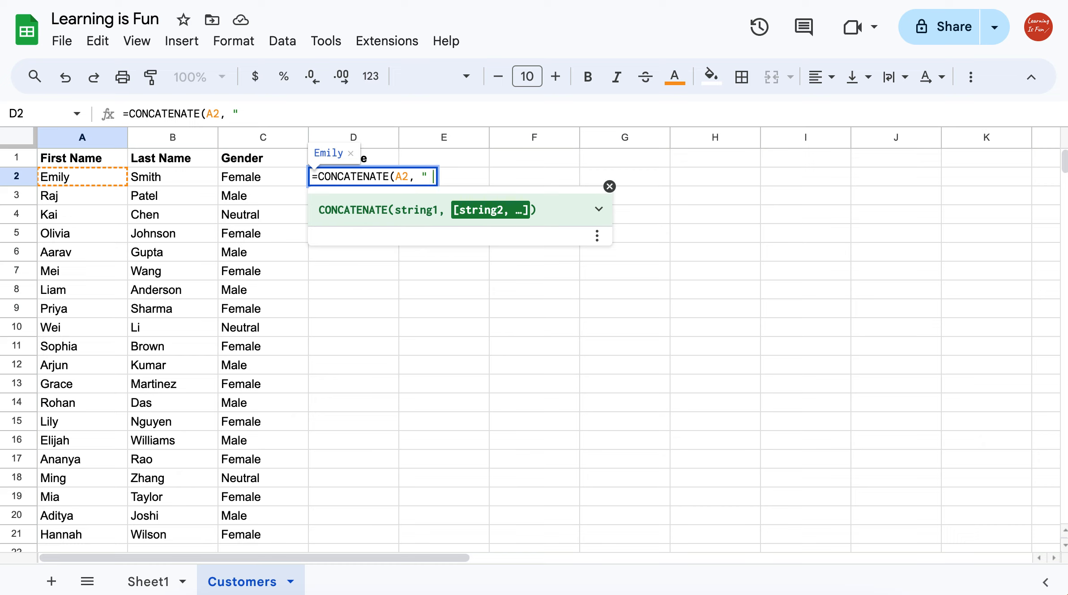
pyautogui.write(' "')
pyautogui.write(',')
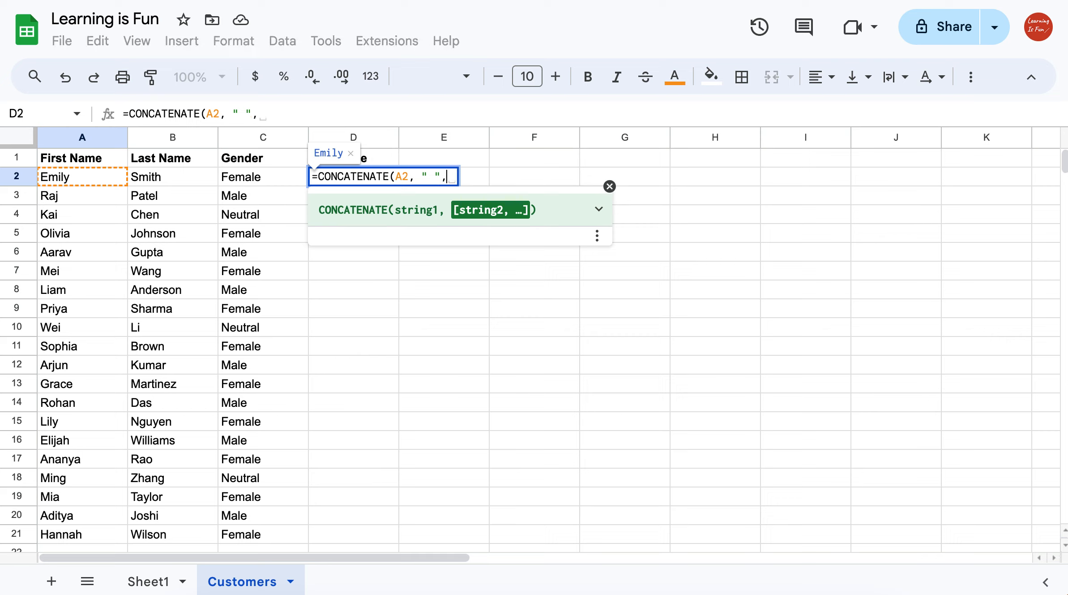
pyautogui.click(173, 177)
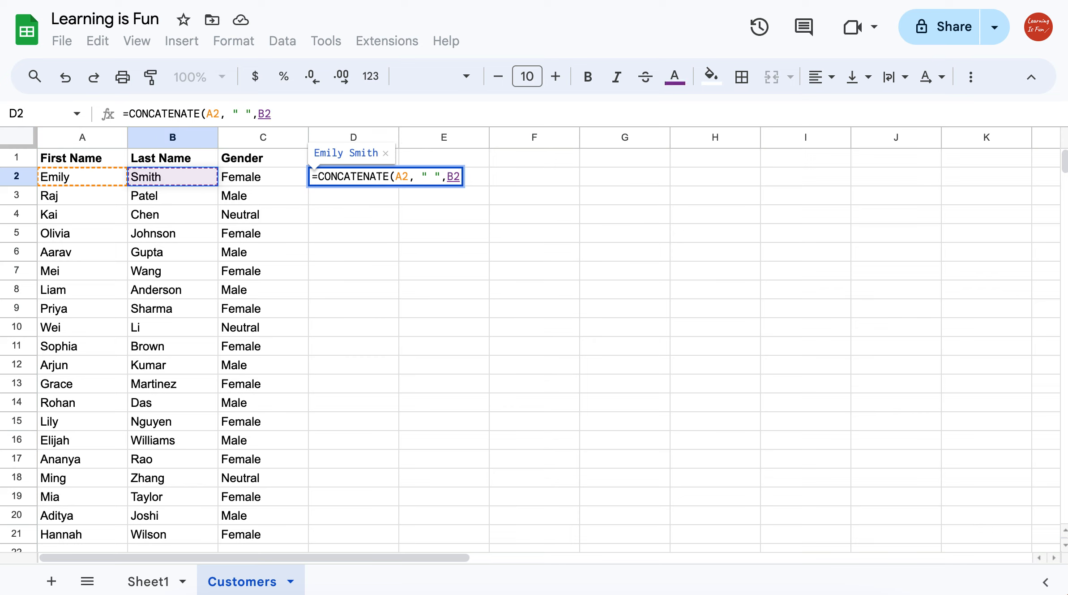
pyautogui.write(')')
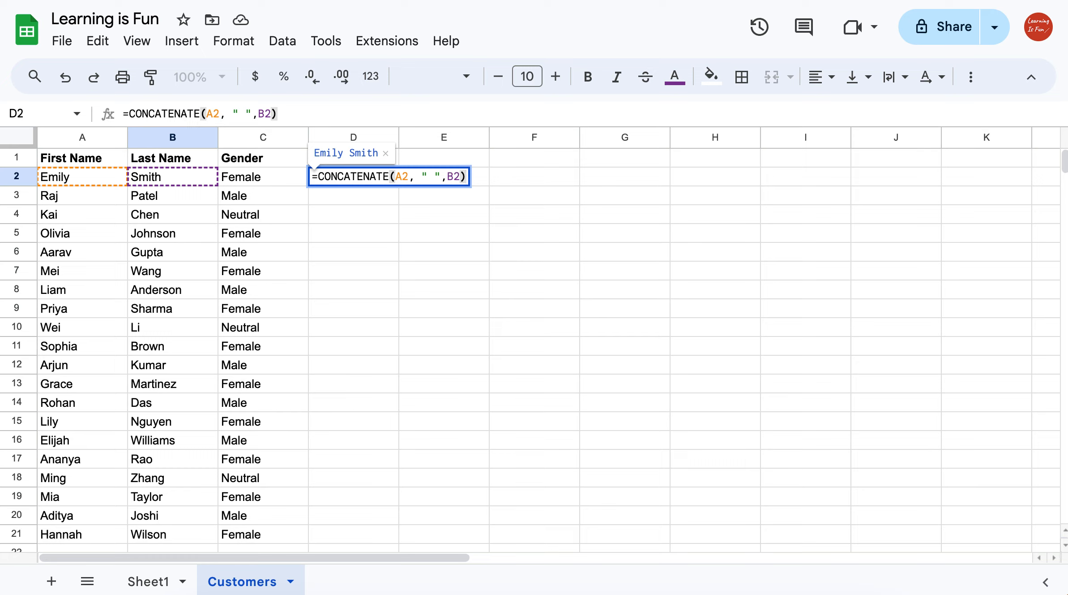
pyautogui.press('Return')
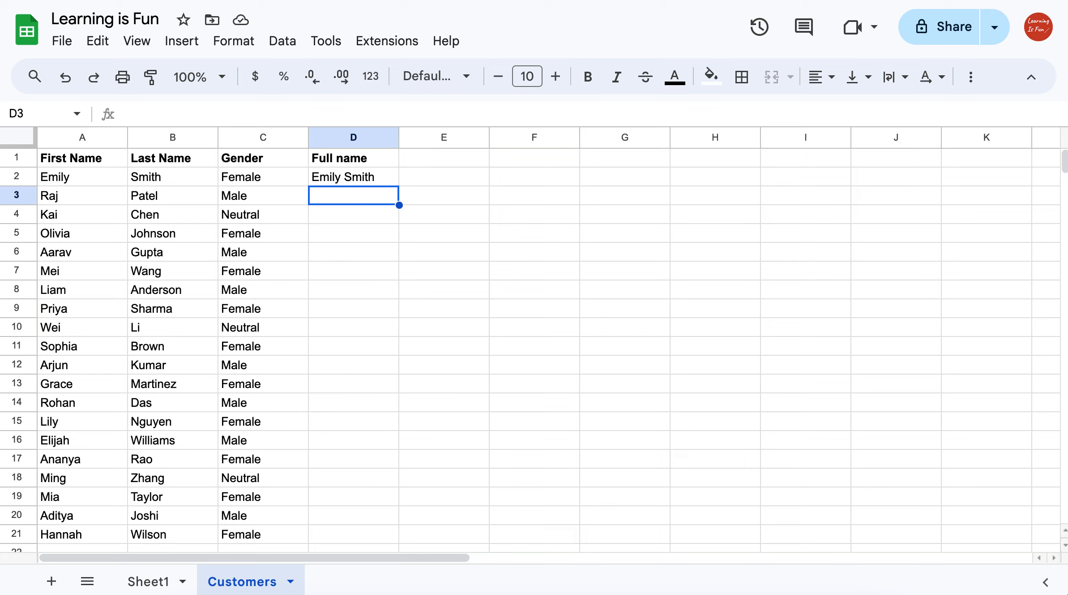
pyautogui.click(353, 177)
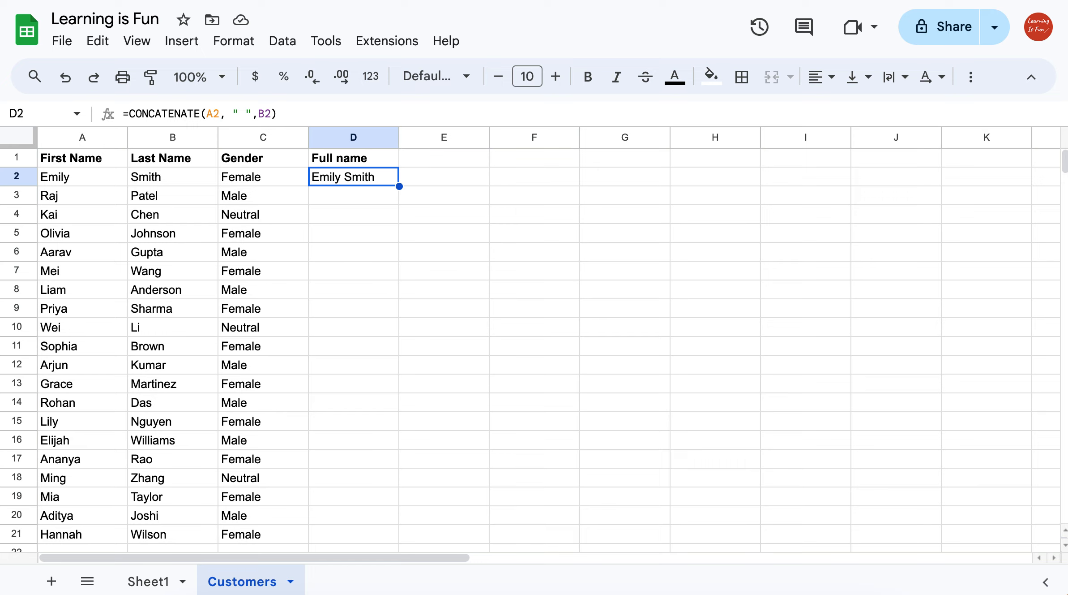
# Enter an example sentence in E2 as plain text: the first customer's full name followed by "is a female customer".
pyautogui.press('Right')
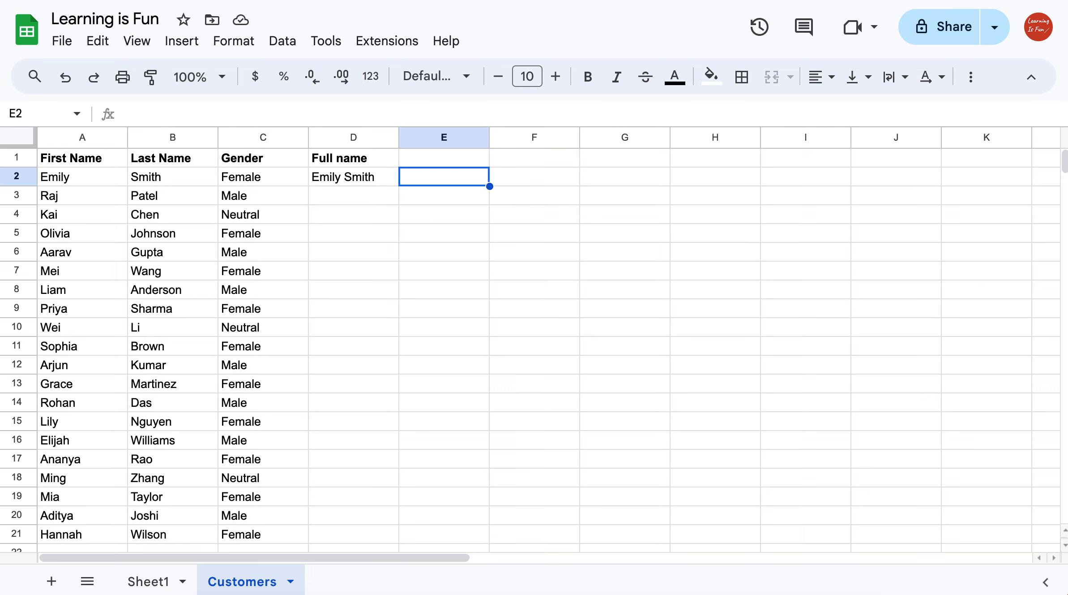
pyautogui.write('Em')
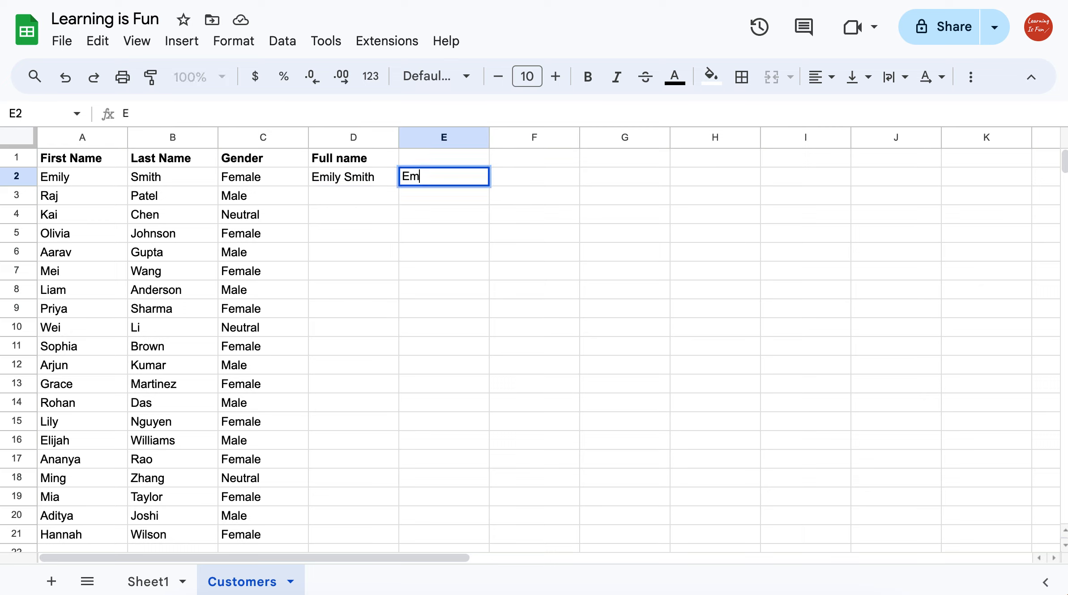
pyautogui.write('ily Smith ')
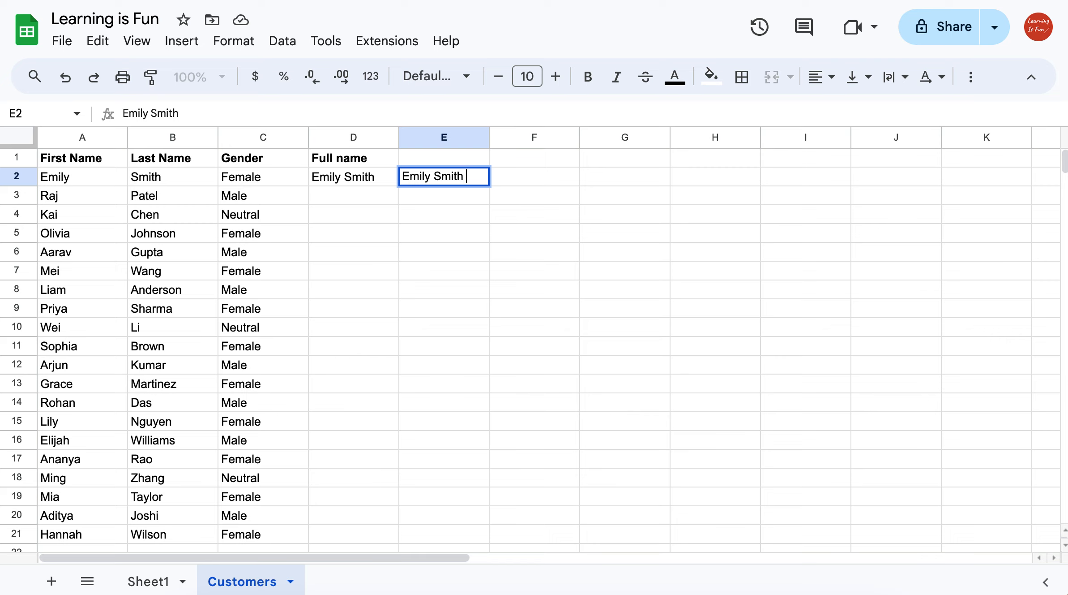
pyautogui.write('is a female customer')
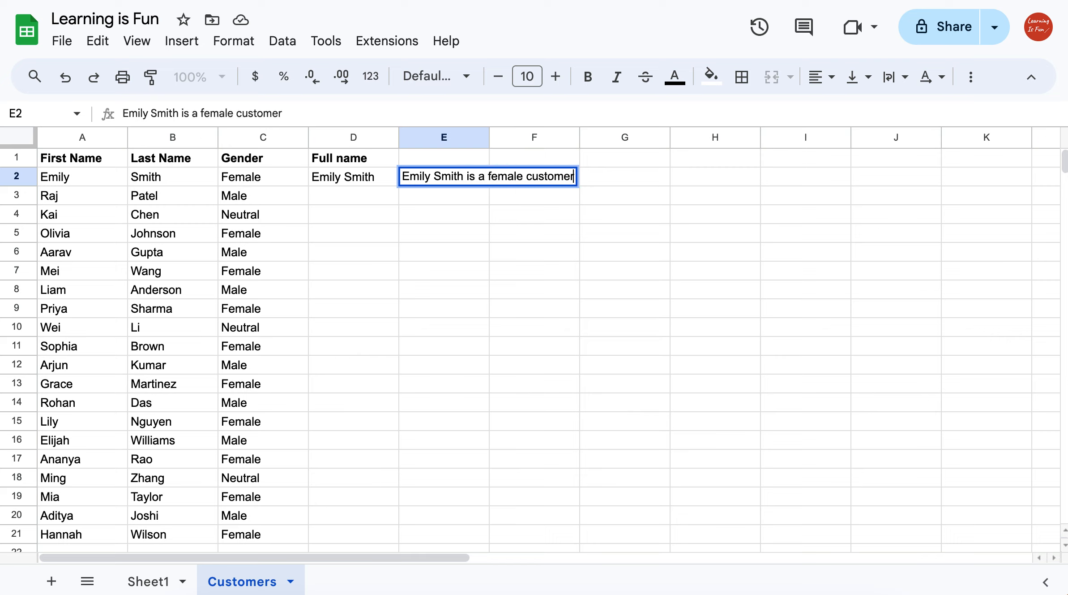
pyautogui.press('Return')
pyautogui.press('Up')
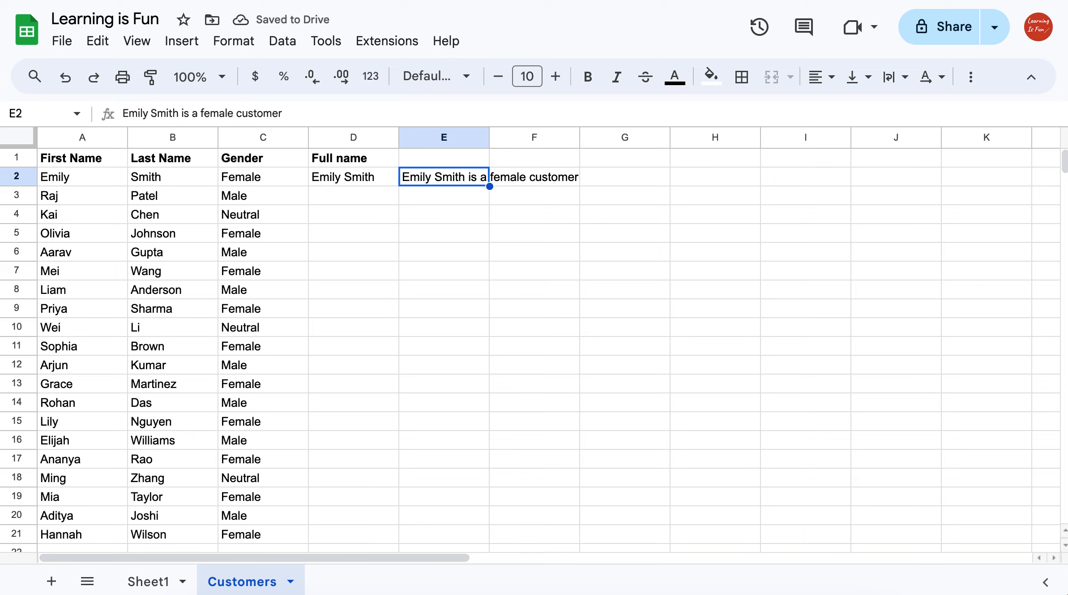
# Enter the label Static in E5 and the text "is a", including its quotation marks, in F5.
pyautogui.press('Down')
pyautogui.press('Down')
pyautogui.press('Down')
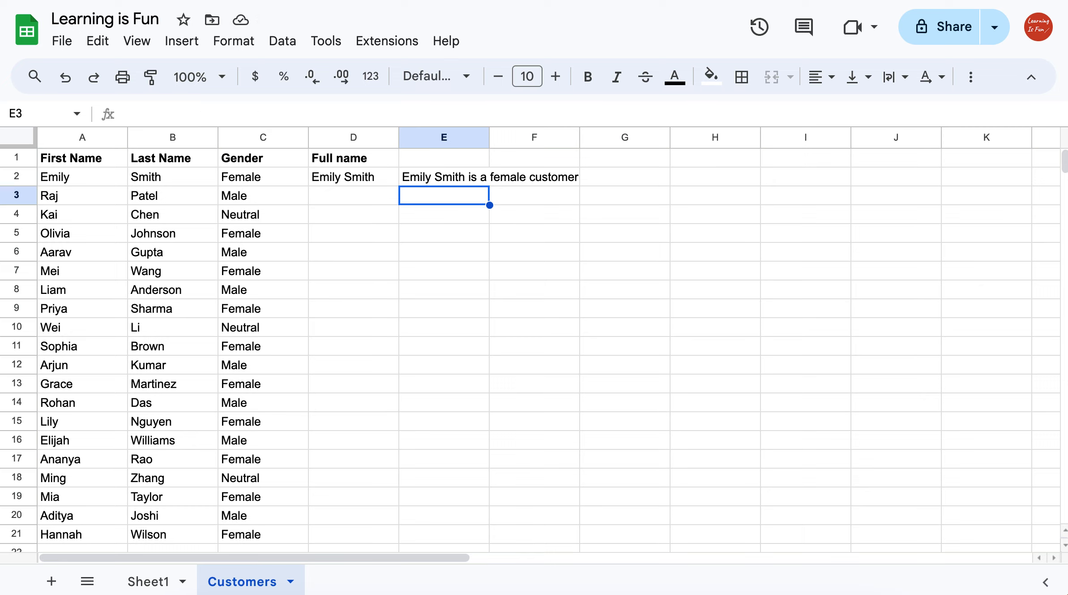
pyautogui.write('Static')
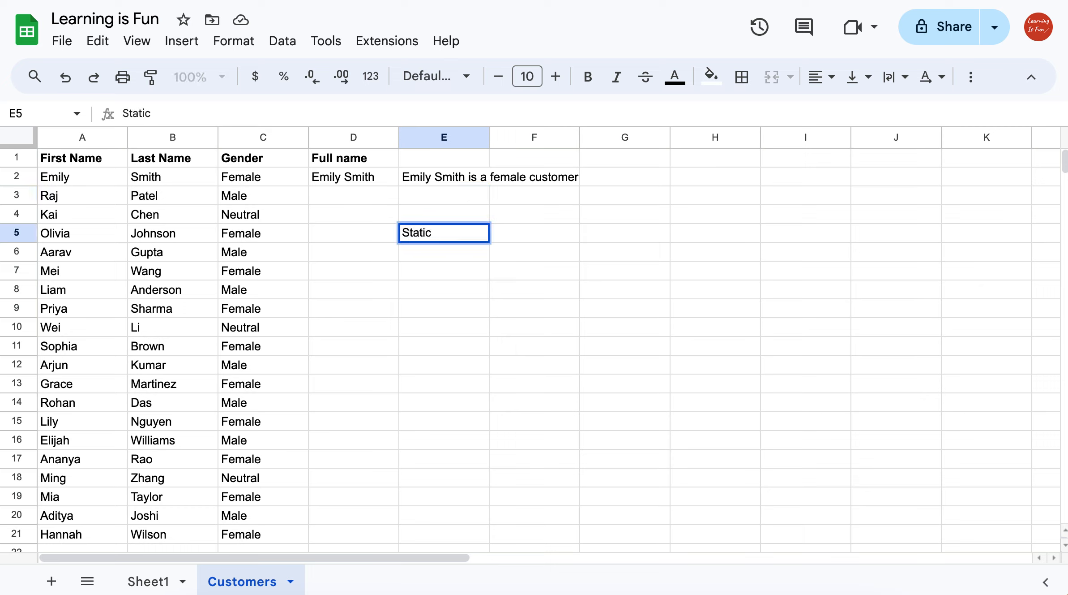
pyautogui.press('Tab')
pyautogui.write('is')
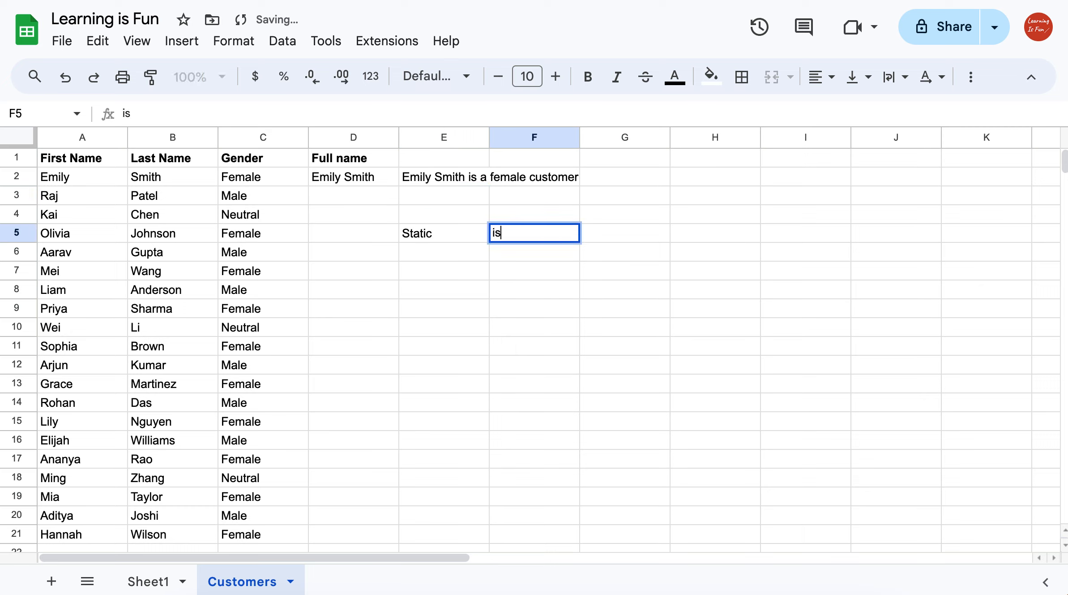
pyautogui.press('BackSpace')
pyautogui.press('BackSpace')
pyautogui.press('BackSpace')
pyautogui.write('"is')
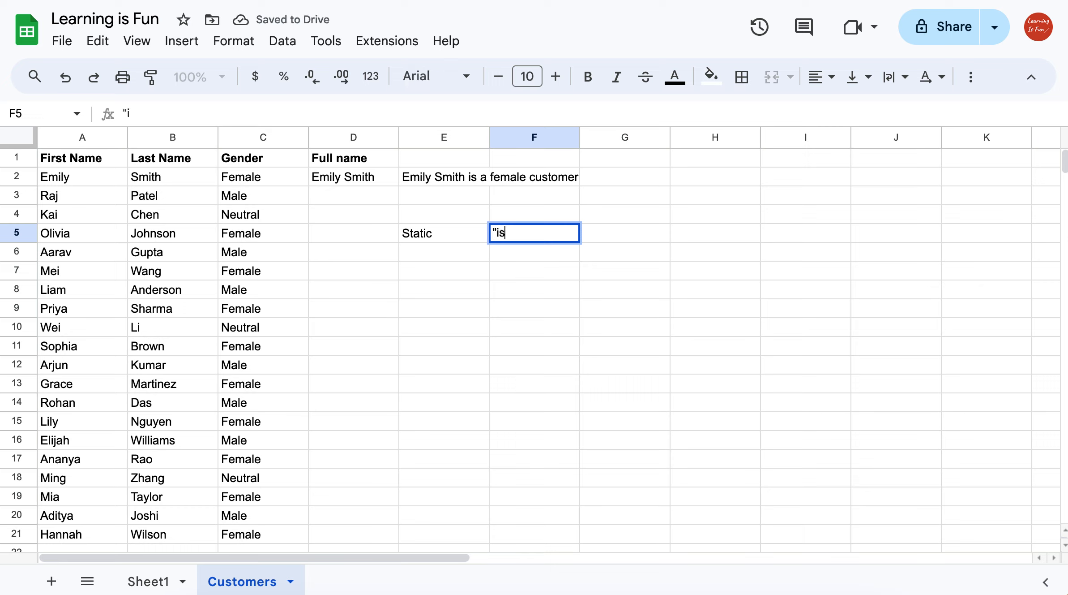
pyautogui.write(' a"')
pyautogui.press('Return')
# Enter the text "customer", including its quotation marks, in G5 beside the other static text.
pyautogui.press('Right')
pyautogui.press('Right')
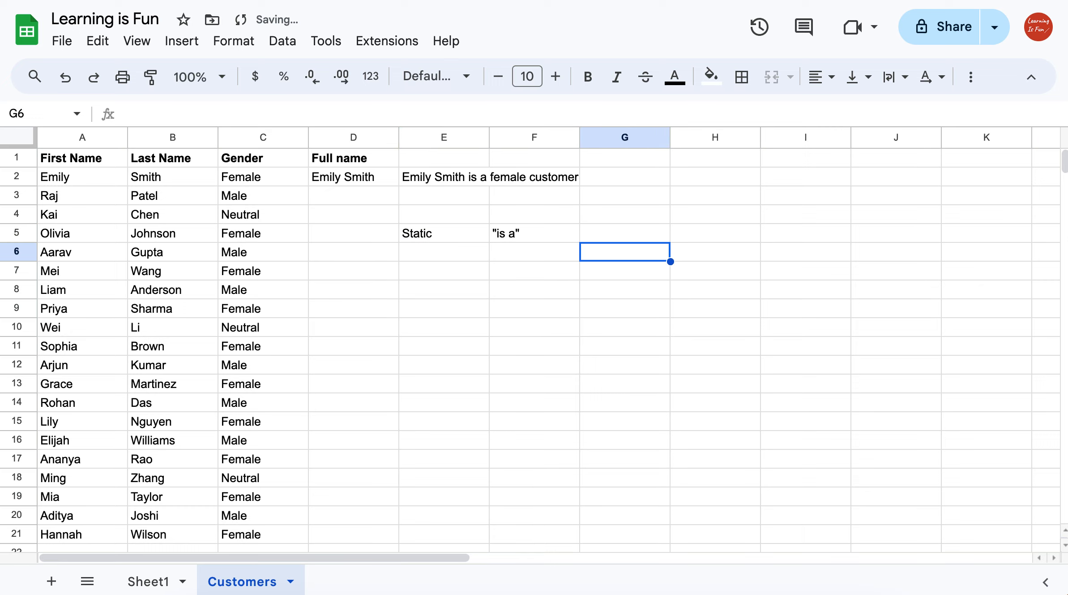
pyautogui.press('Up')
pyautogui.write('"customer"')
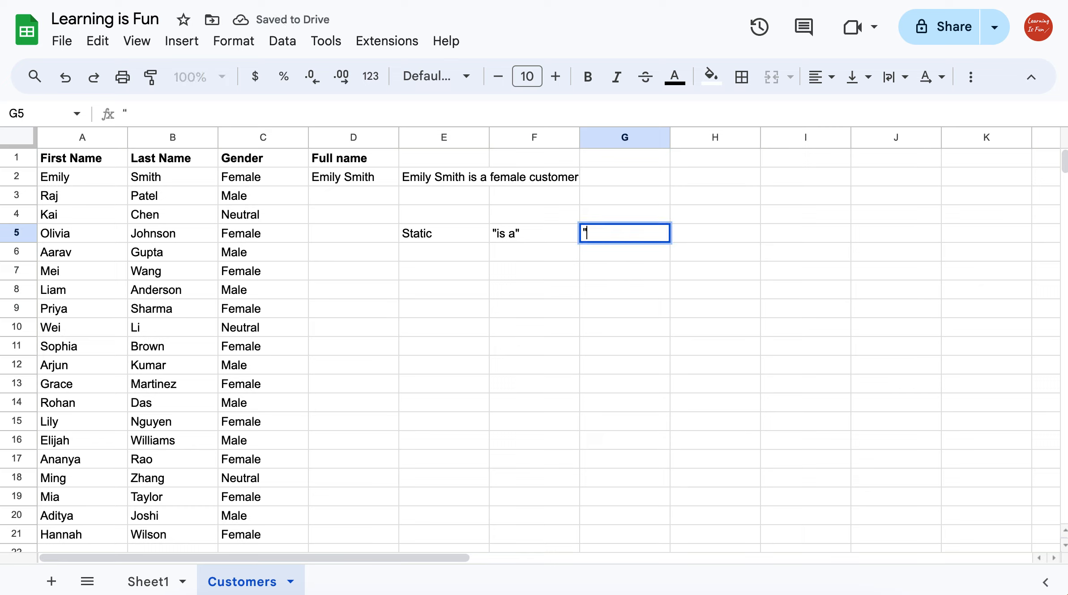
pyautogui.press('Return')
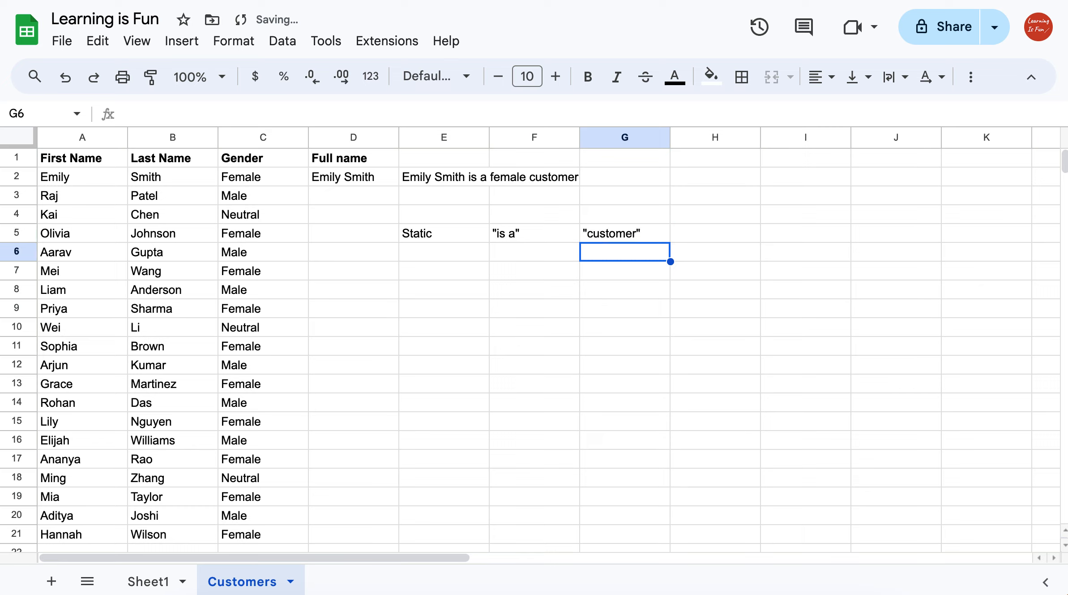
pyautogui.press('Up')
pyautogui.press('Up')
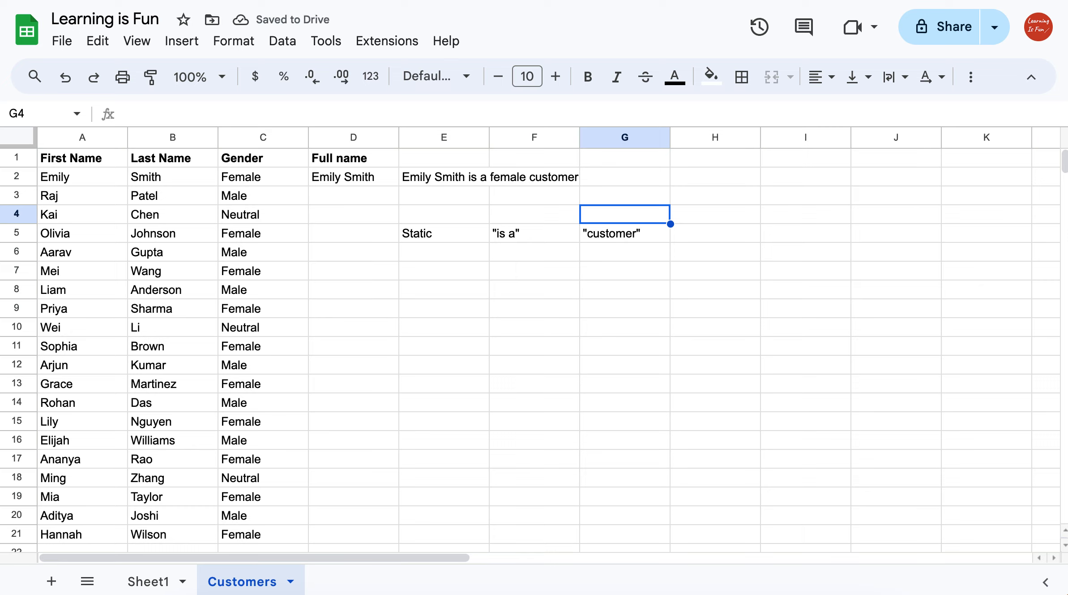
pyautogui.press('Left')
pyautogui.press('Left')
pyautogui.press('Left')
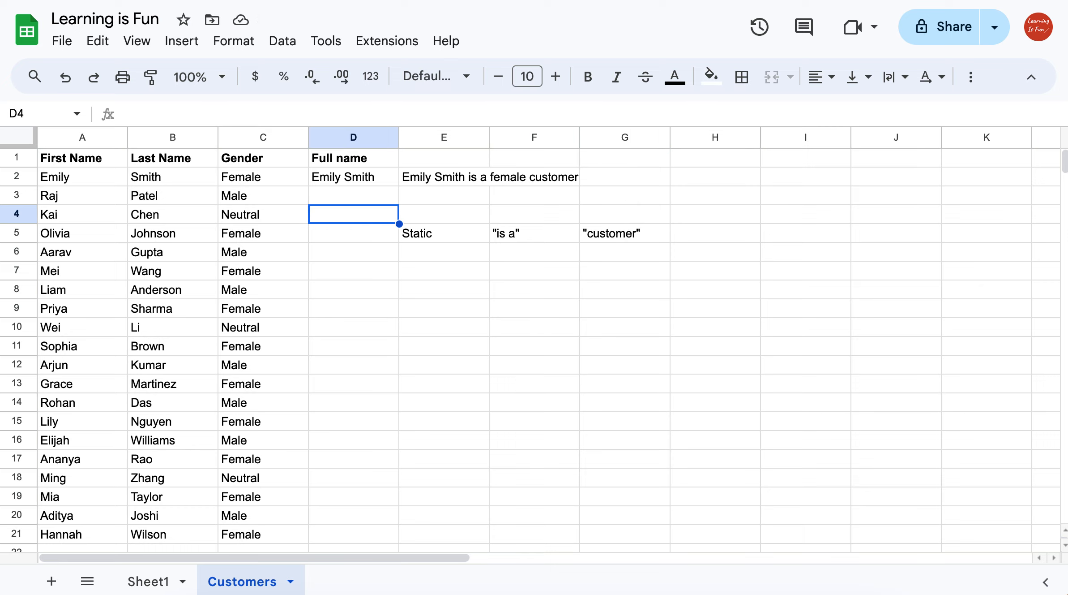
pyautogui.press('Up')
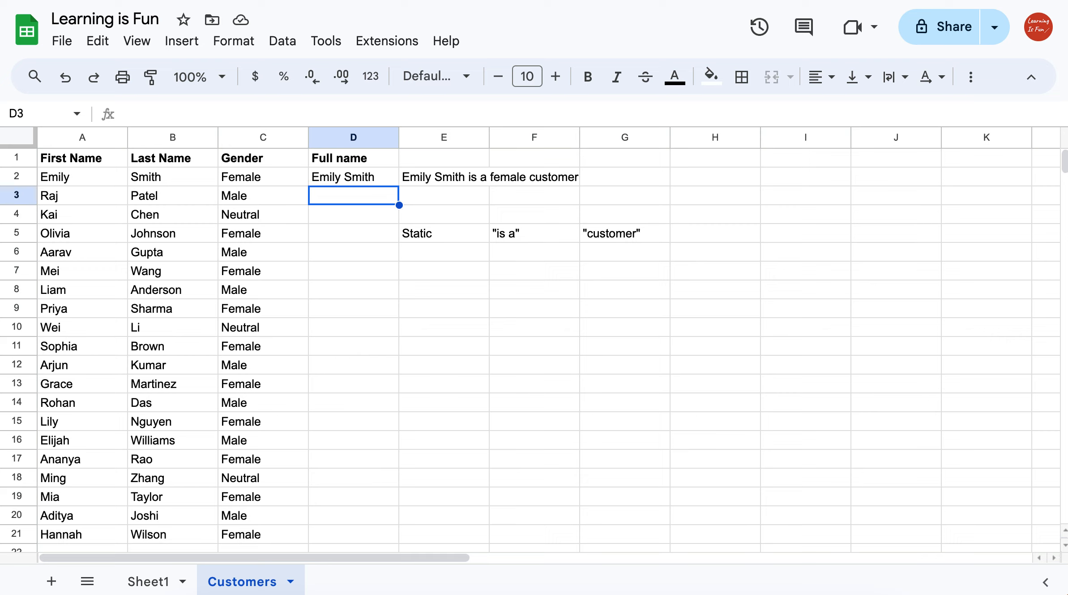
# Begin a CONCATENATE formula in E3 that joins A3, a space in quotation marks and B3.
pyautogui.press('Right')
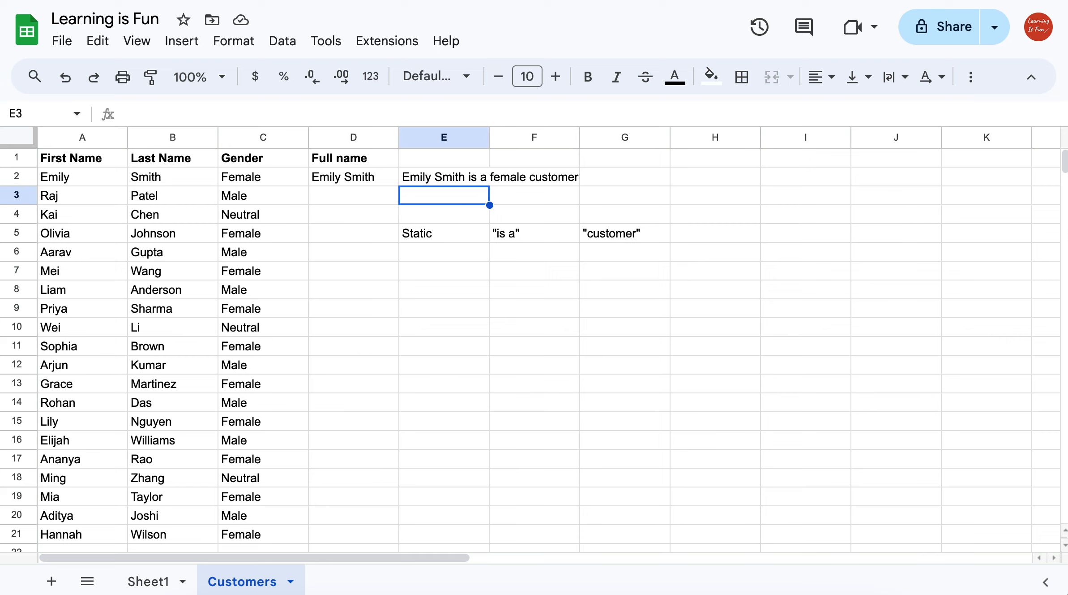
pyautogui.write('=concate')
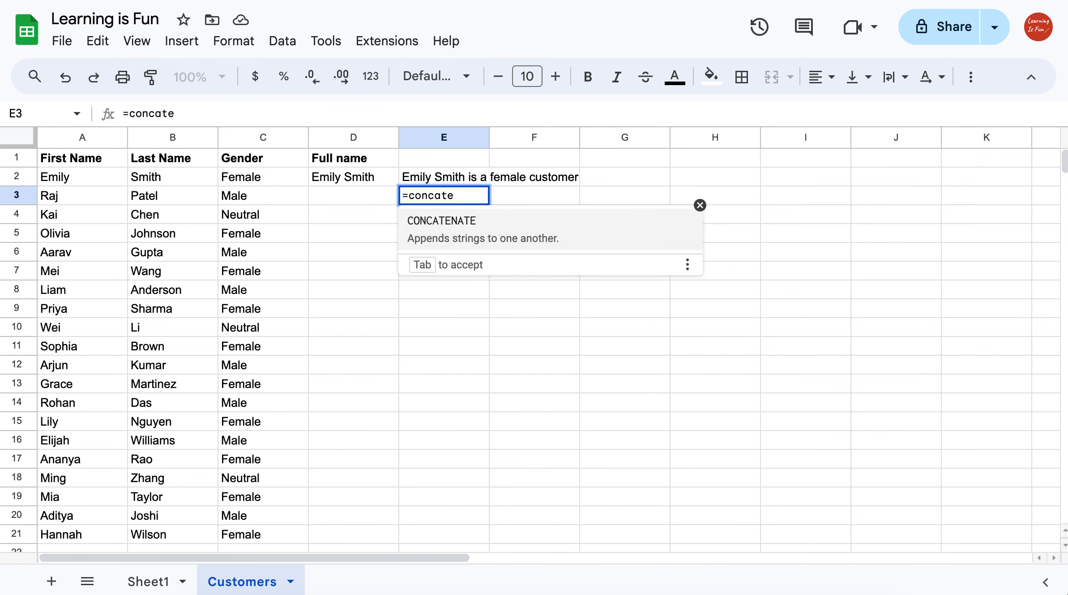
pyautogui.press('Tab')
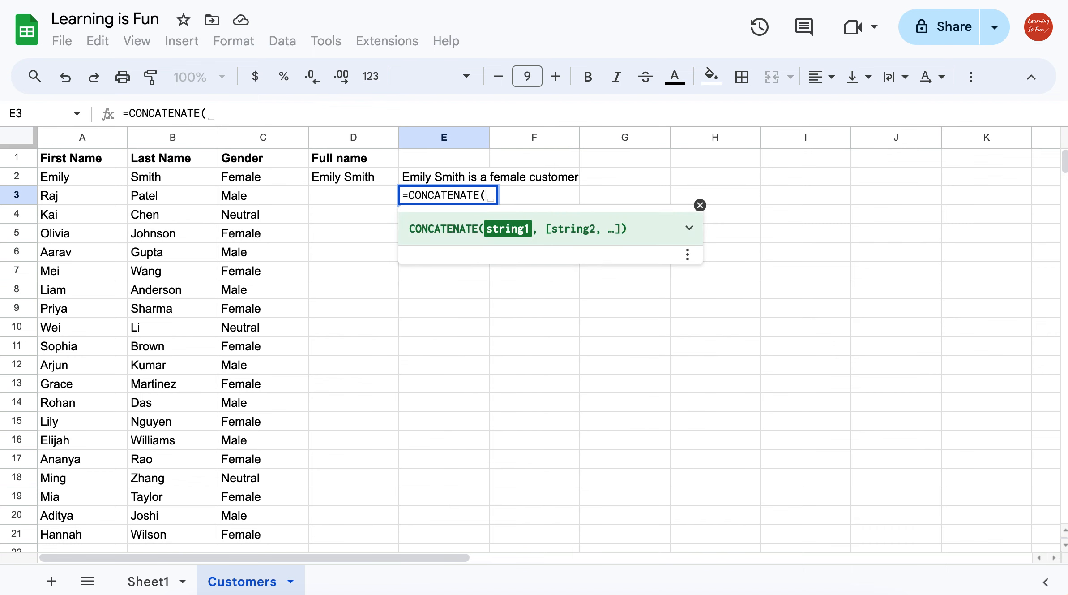
pyautogui.press('Left')
pyautogui.press('Left')
pyautogui.press('Left')
pyautogui.press('Left')
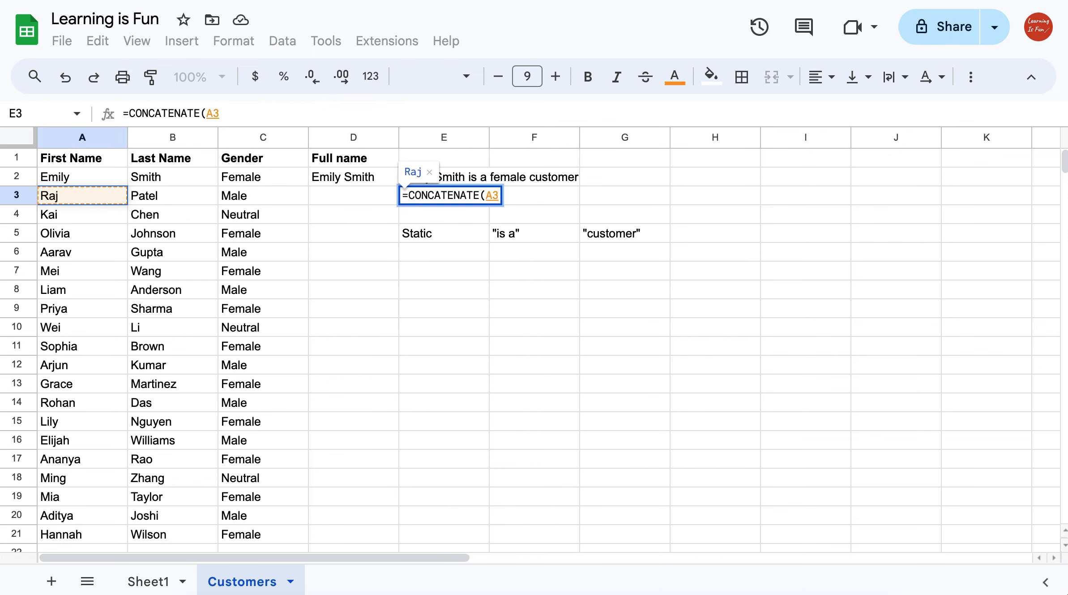
pyautogui.write(', ')
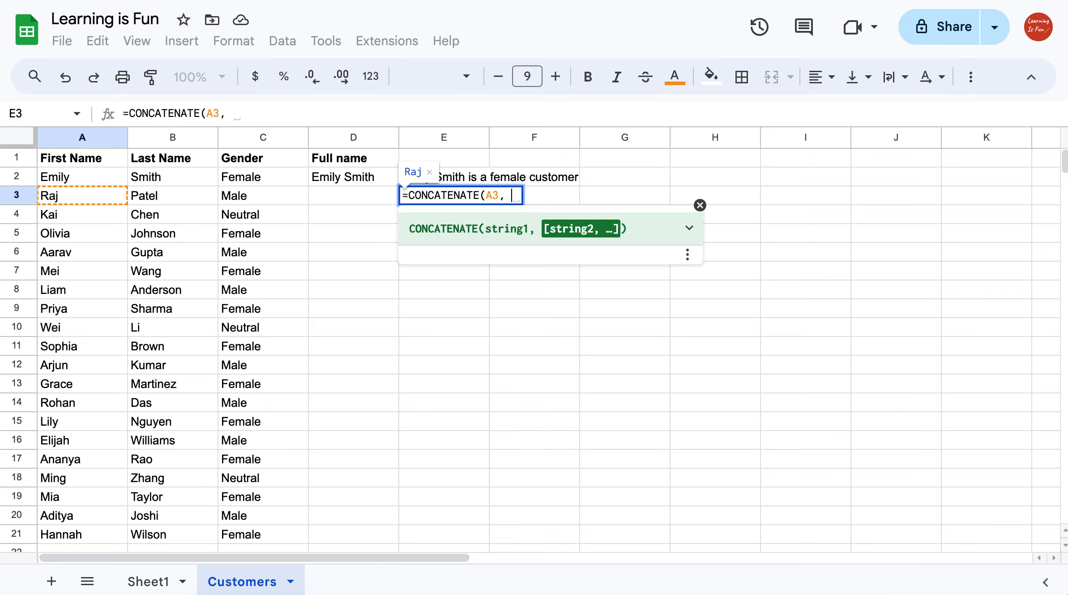
pyautogui.write('"')
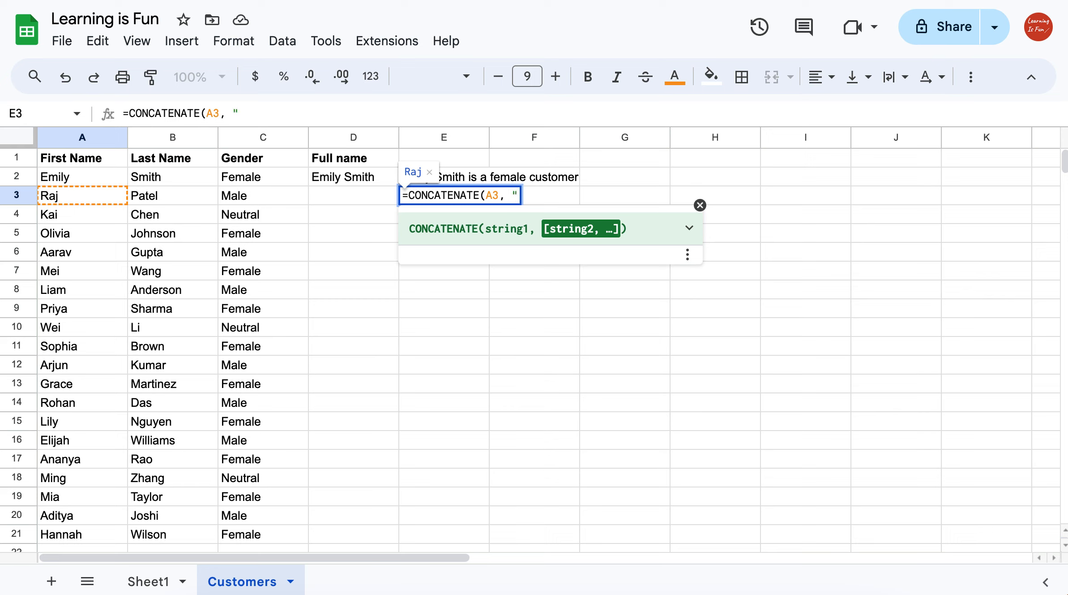
pyautogui.write(' "')
pyautogui.write(',')
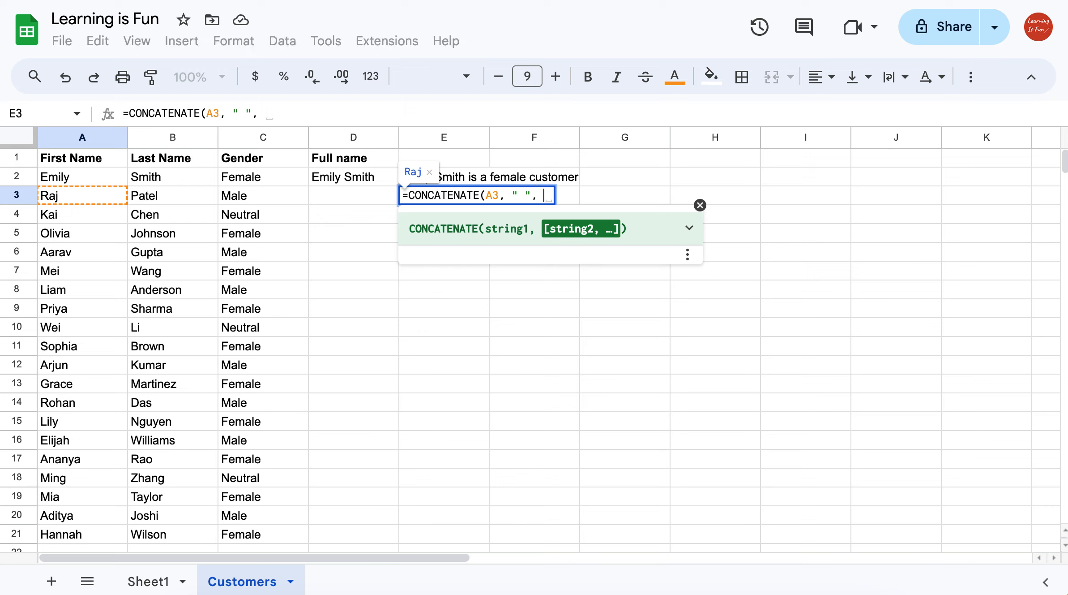
pyautogui.press('Left')
pyautogui.press('Left')
pyautogui.press('Left')
pyautogui.press('Left')
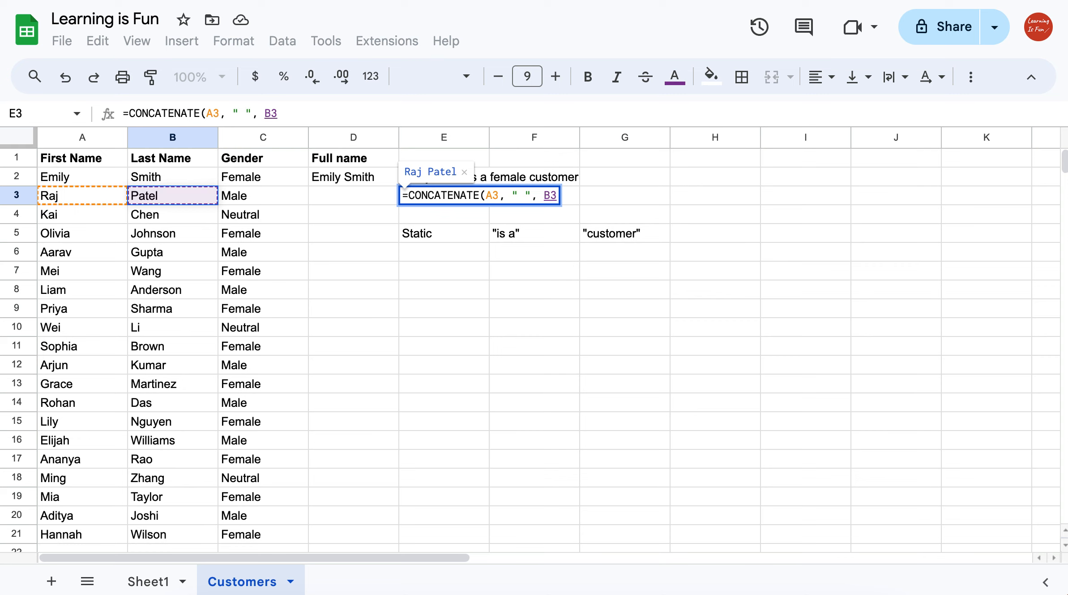
# Complete the E3 formula by adding "is a", C3 and "customer." as further arguments, and enter it.
pyautogui.write(', ')
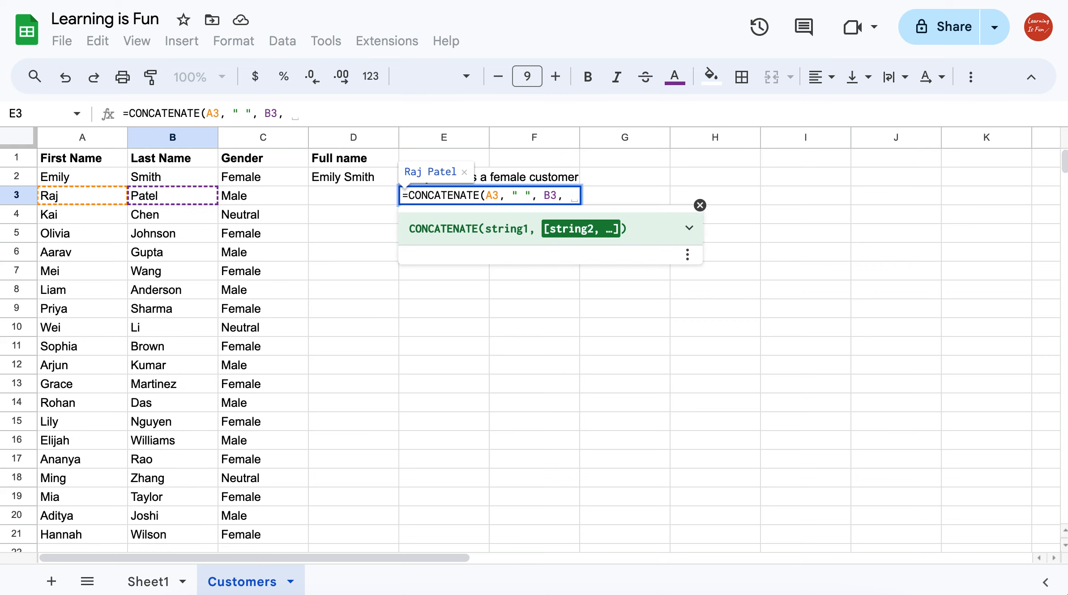
pyautogui.write('"is a')
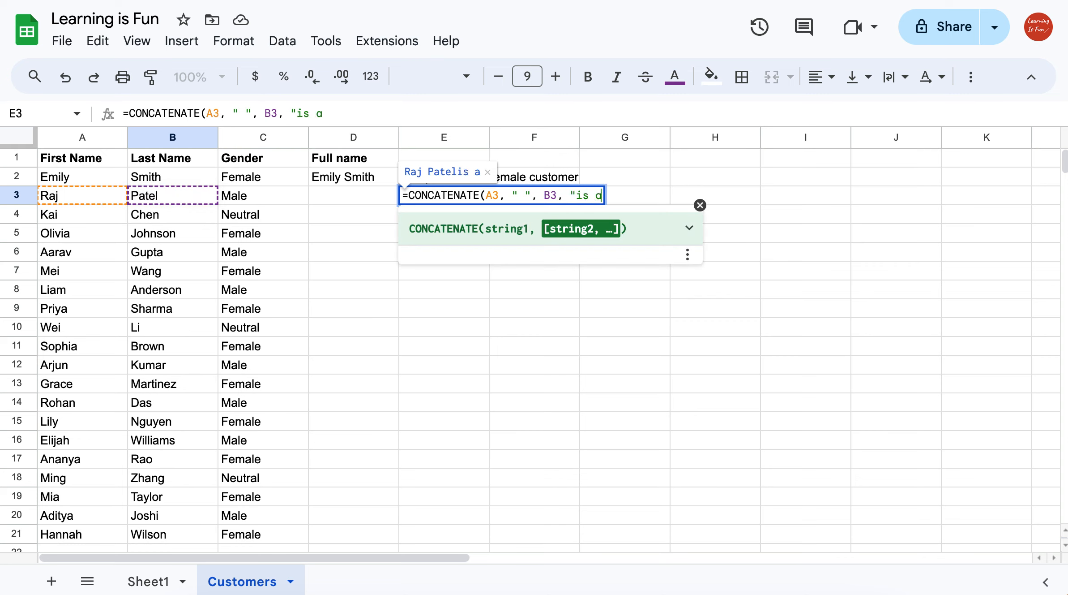
pyautogui.write('",')
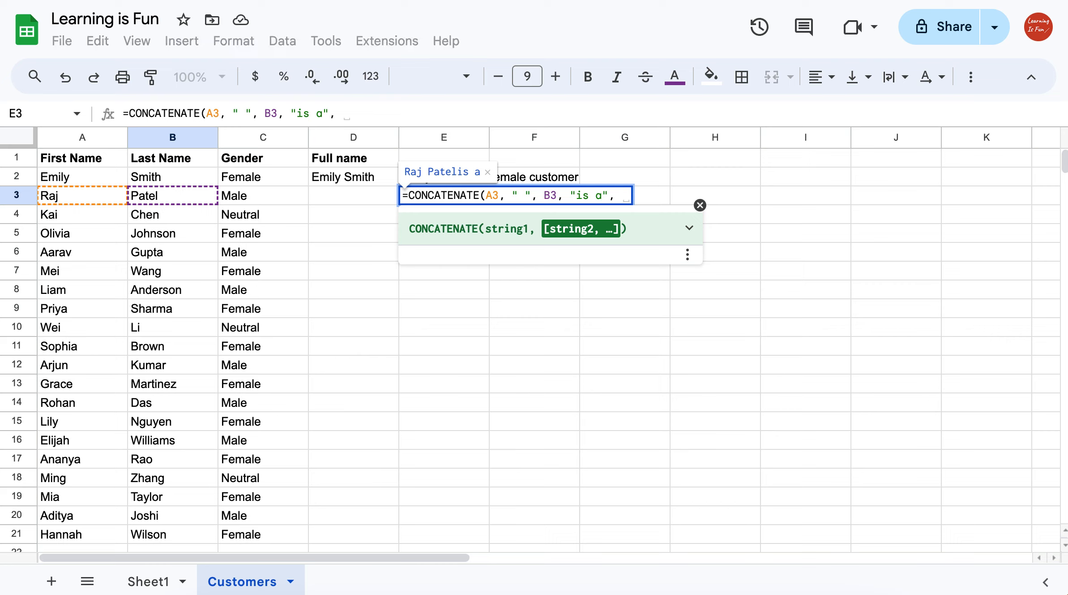
pyautogui.press('Left')
pyautogui.press('Left')
pyautogui.press('Left')
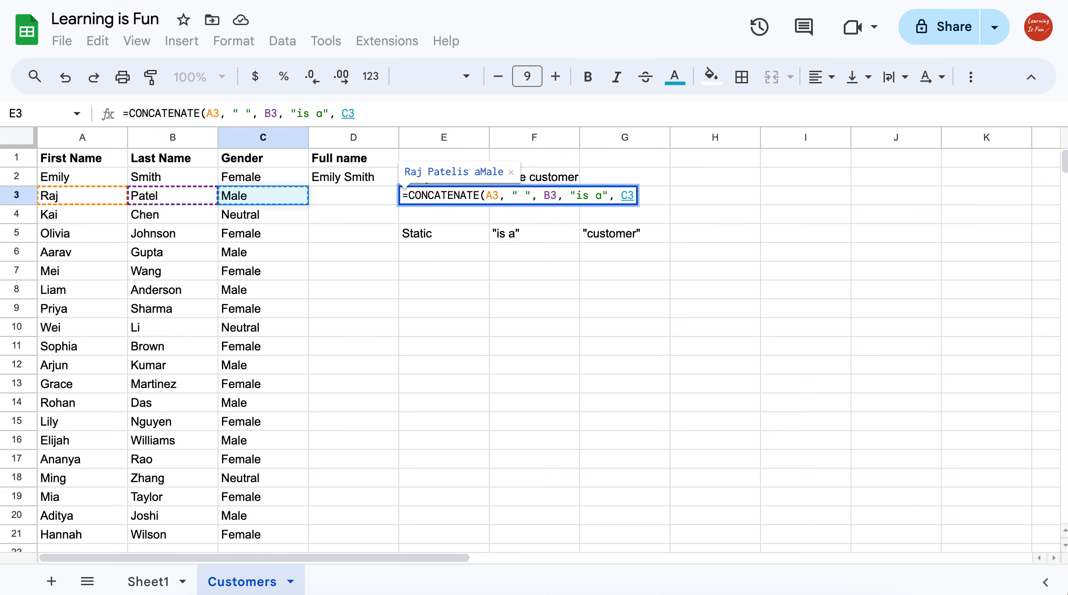
pyautogui.write(', ')
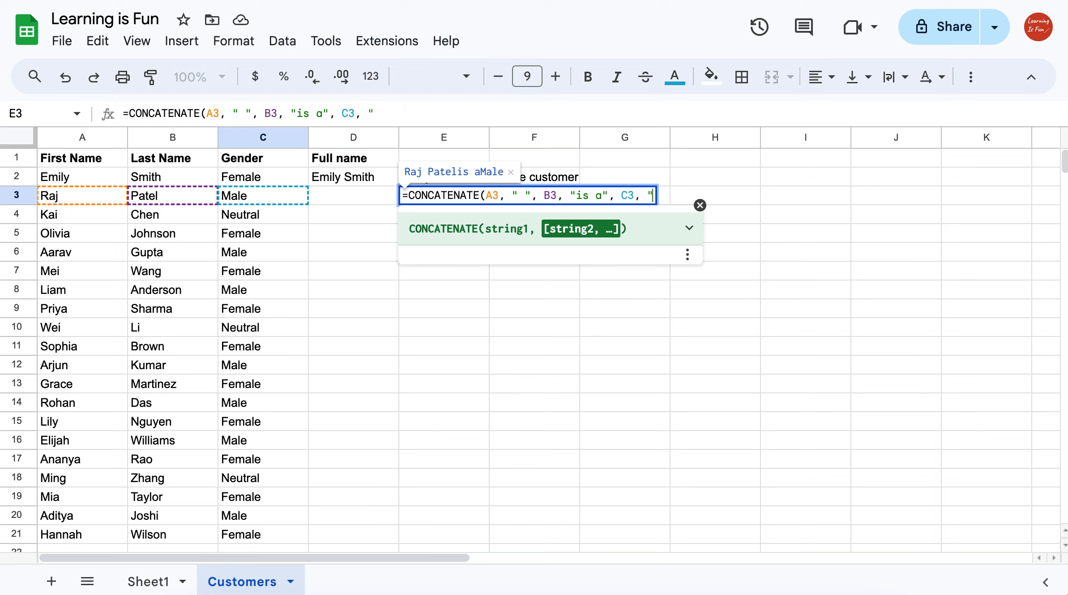
pyautogui.write('"customer")')
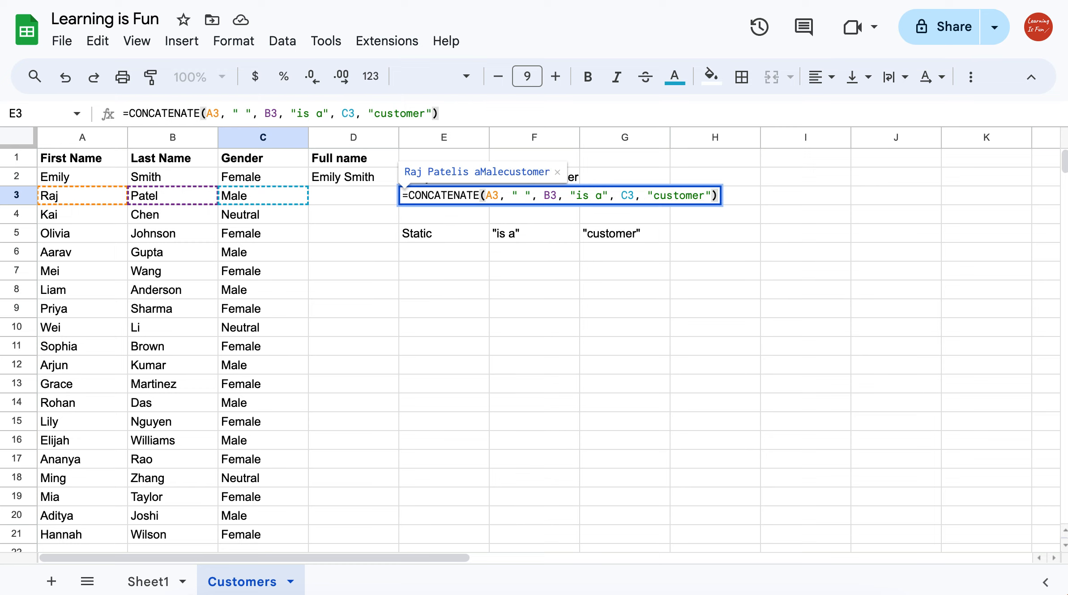
pyautogui.press('Left')
pyautogui.write('.')
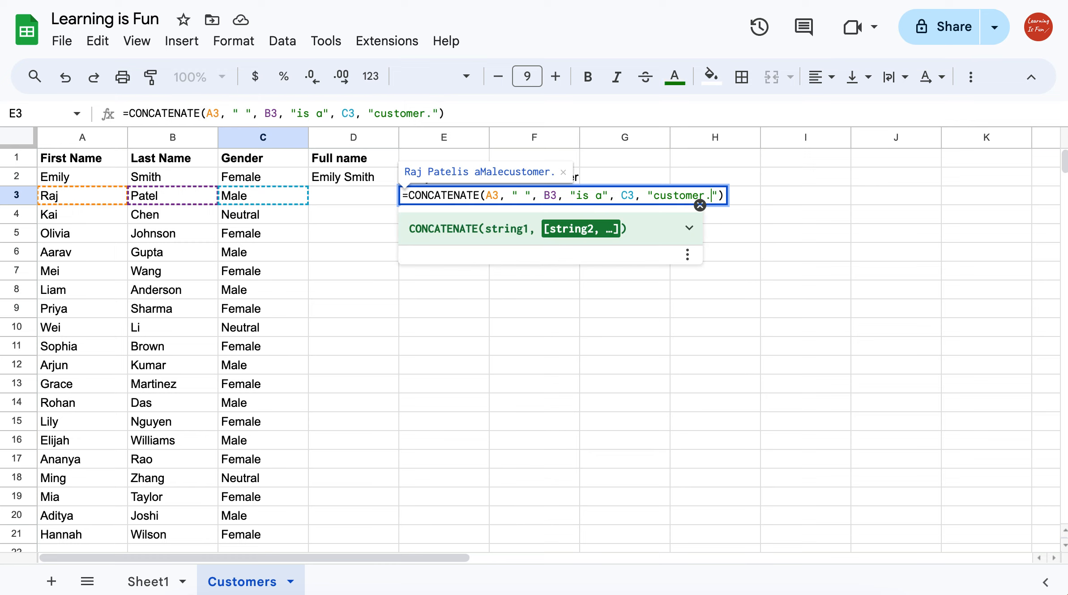
pyautogui.press('Return')
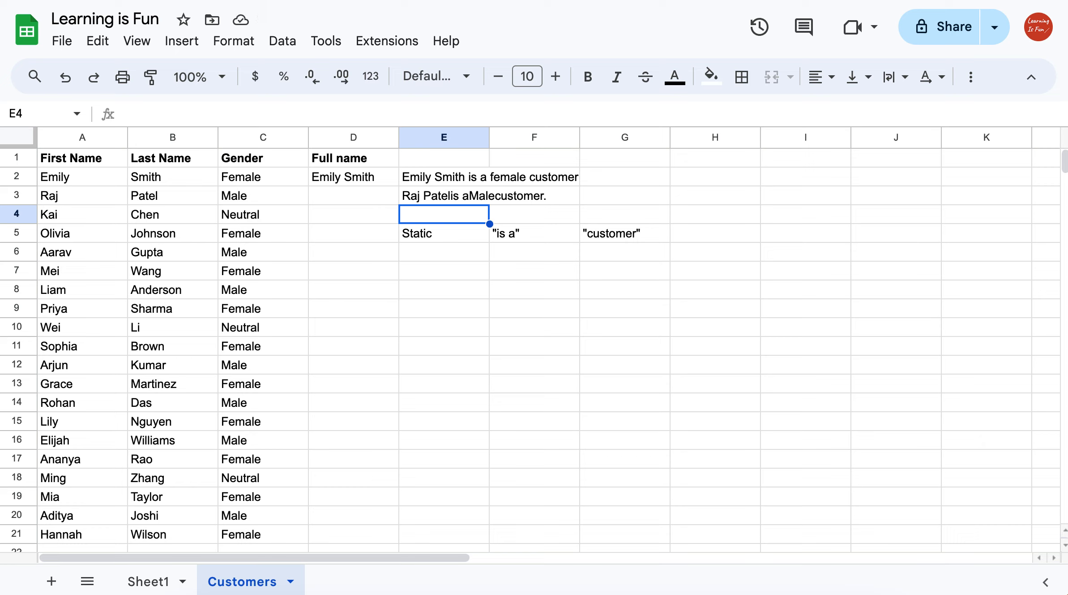
# Add a space before and after the words is a inside their quotation marks in the E3 formula.
pyautogui.press('Up')
pyautogui.press('Return')
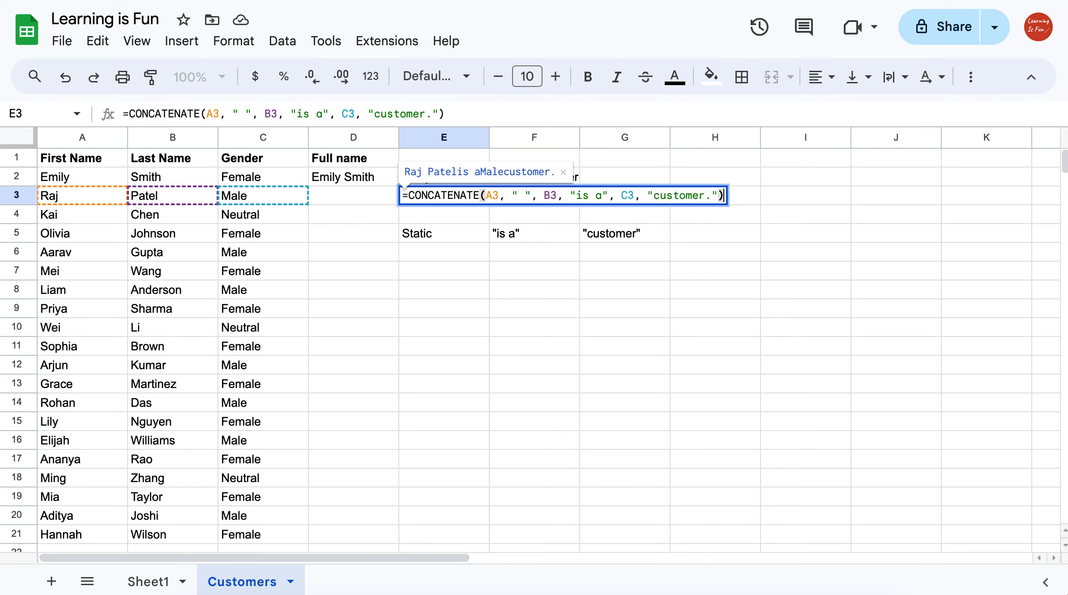
pyautogui.click(578, 195)
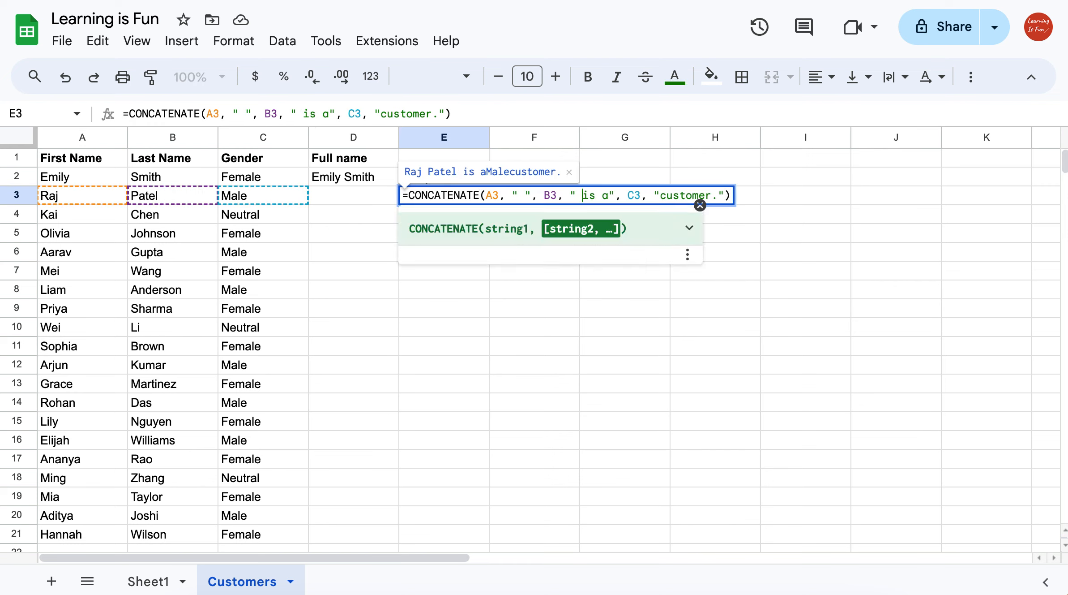
pyautogui.click(609, 196)
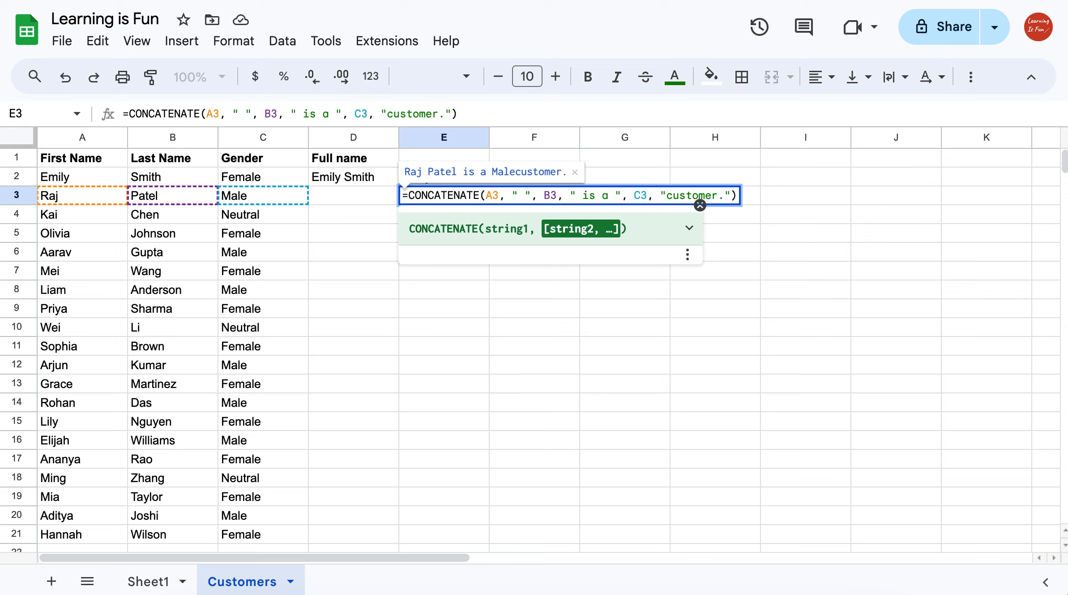
pyautogui.press('Return')
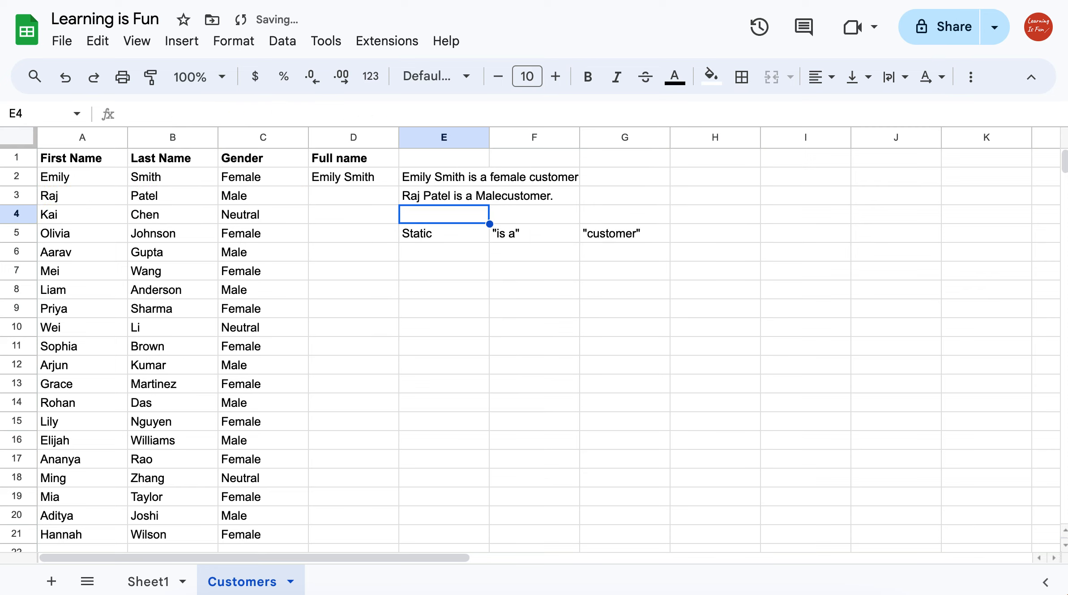
# Add a leading space to the last text in the E3 formula so it reads " customer.".
pyautogui.click(477, 196)
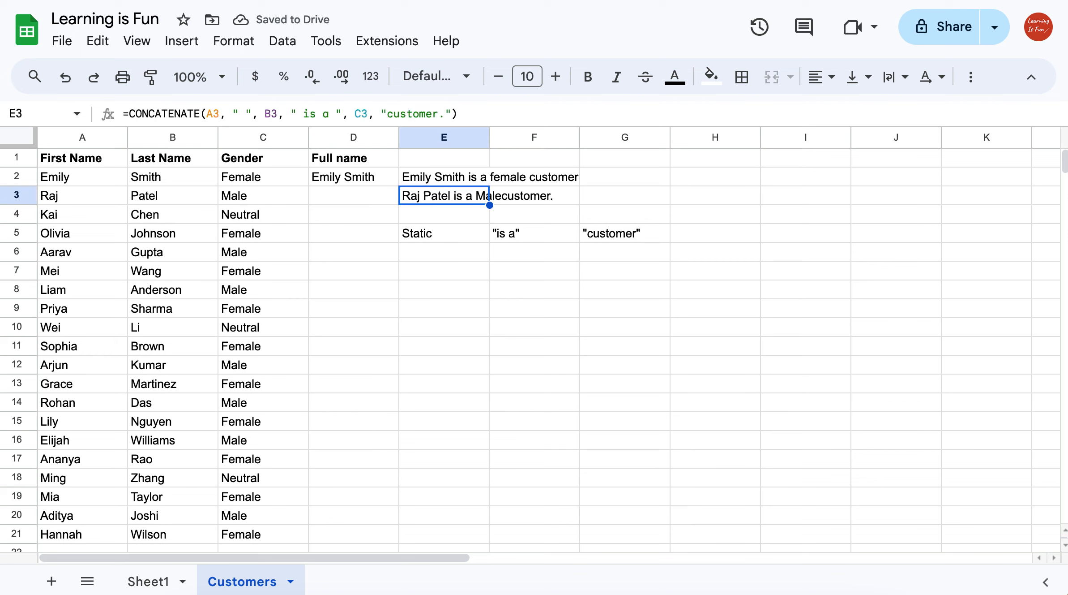
pyautogui.doubleClick(477, 196)
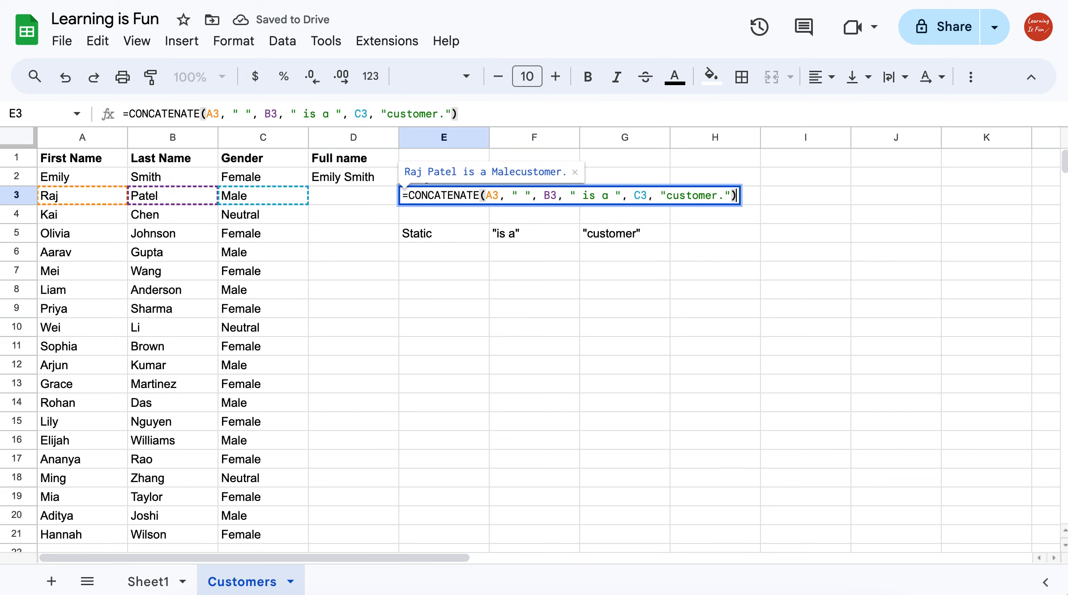
pyautogui.click(668, 197)
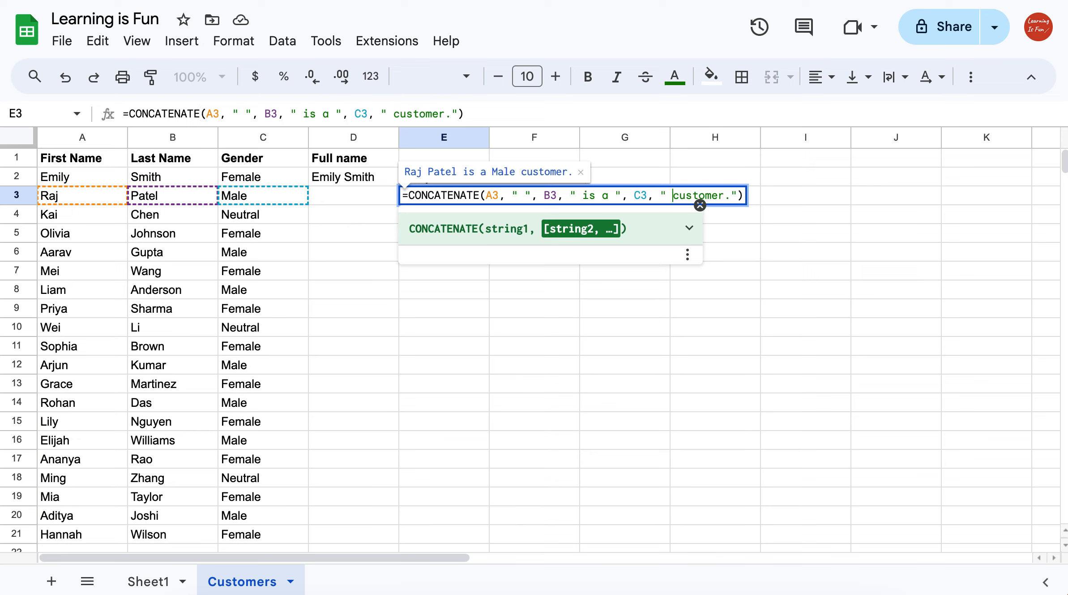
pyautogui.press('Return')
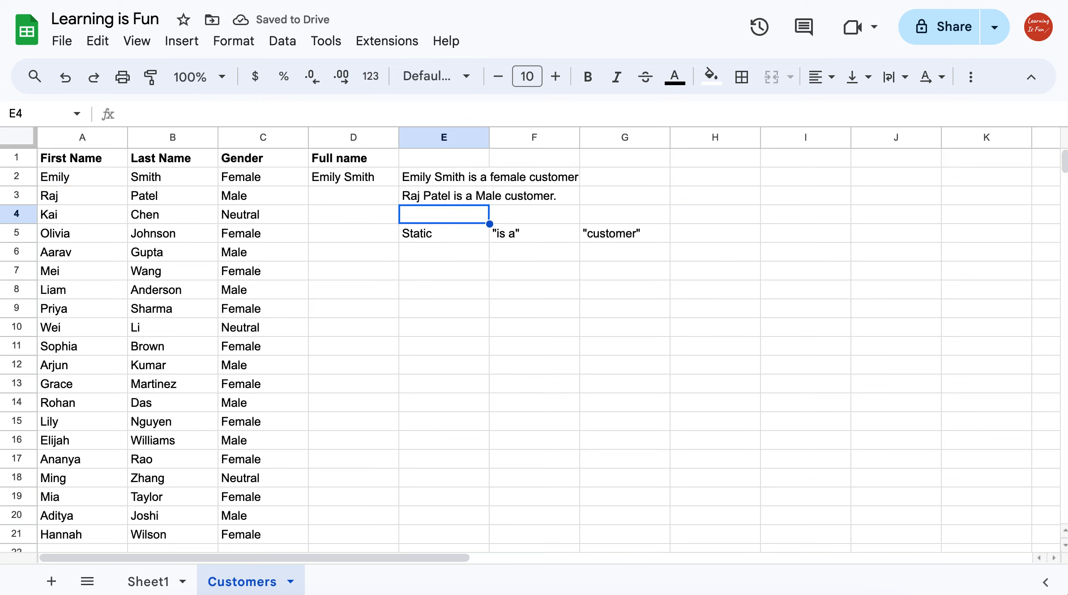
# Copy the sentence formula from E3 into E4:E21 for the remaining customers.
pyautogui.click(482, 196)
pyautogui.hotkey('ctrl', 'c')
pyautogui.press('Down')
pyautogui.hotkey('shift', 'Down')
pyautogui.hotkey('shift', 'Down')
pyautogui.hotkey('shift', 'Down')
pyautogui.hotkey('shift', 'Down')
pyautogui.hotkey('shift', 'Down')
pyautogui.hotkey('shift', 'Down')
pyautogui.hotkey('shift', 'Down')
pyautogui.hotkey('shift', 'Down')
pyautogui.hotkey('shift', 'Down')
pyautogui.hotkey('shift', 'Down')
pyautogui.hotkey('shift', 'Down')
pyautogui.hotkey('shift', 'Down')
pyautogui.hotkey('shift', 'Down')
pyautogui.hotkey('shift', 'Down')
pyautogui.hotkey('shift', 'Down')
pyautogui.hotkey('shift', 'Down')
pyautogui.hotkey('shift', 'Down')
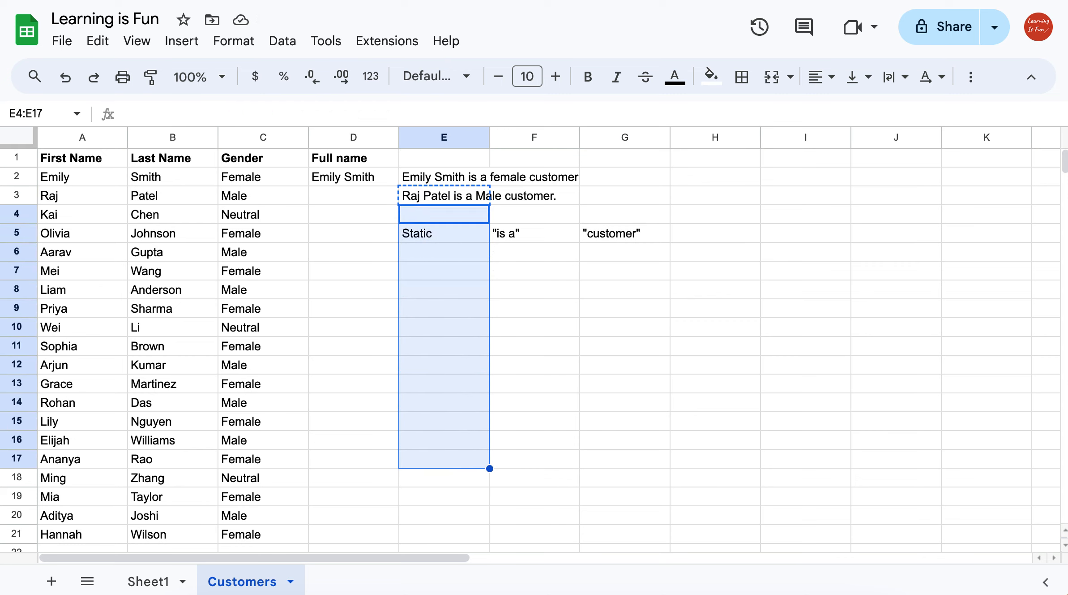
pyautogui.hotkey('ctrl', 'v')
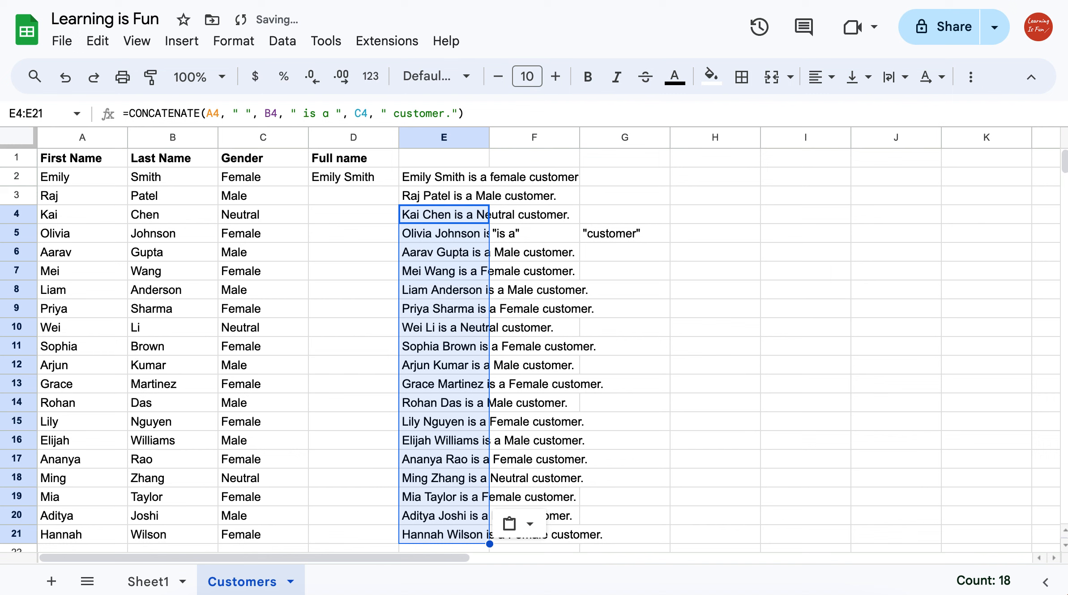
# Delete the leftover static text samples in F5 and G5.
pyautogui.press('Up')
pyautogui.press('Down')
pyautogui.press('Down')
pyautogui.press('Right')
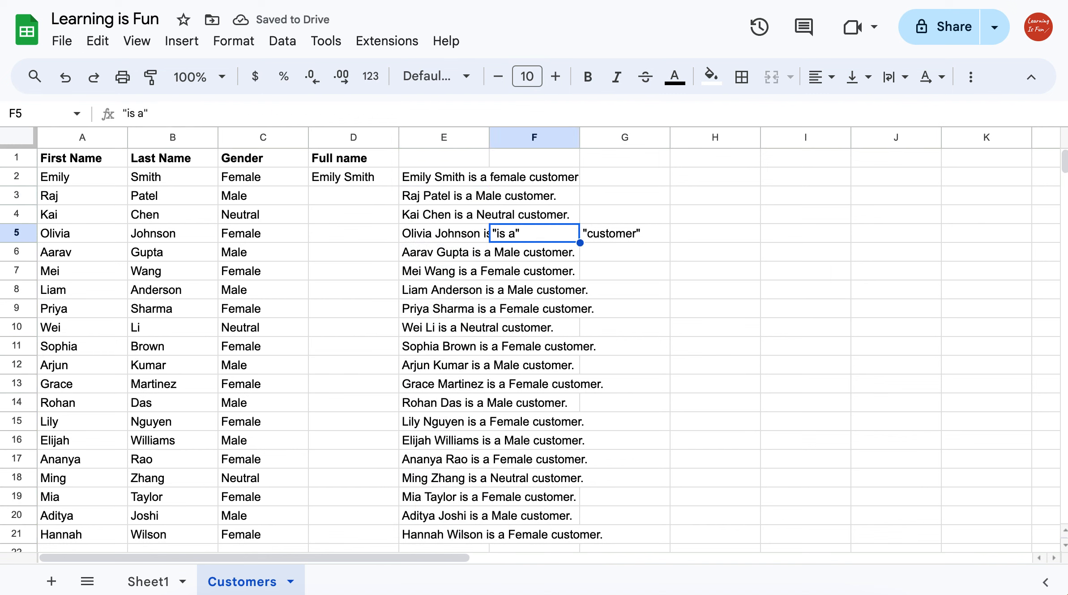
pyautogui.hotkey('shift', 'Right')
pyautogui.press('Delete')
pyautogui.press('Left')
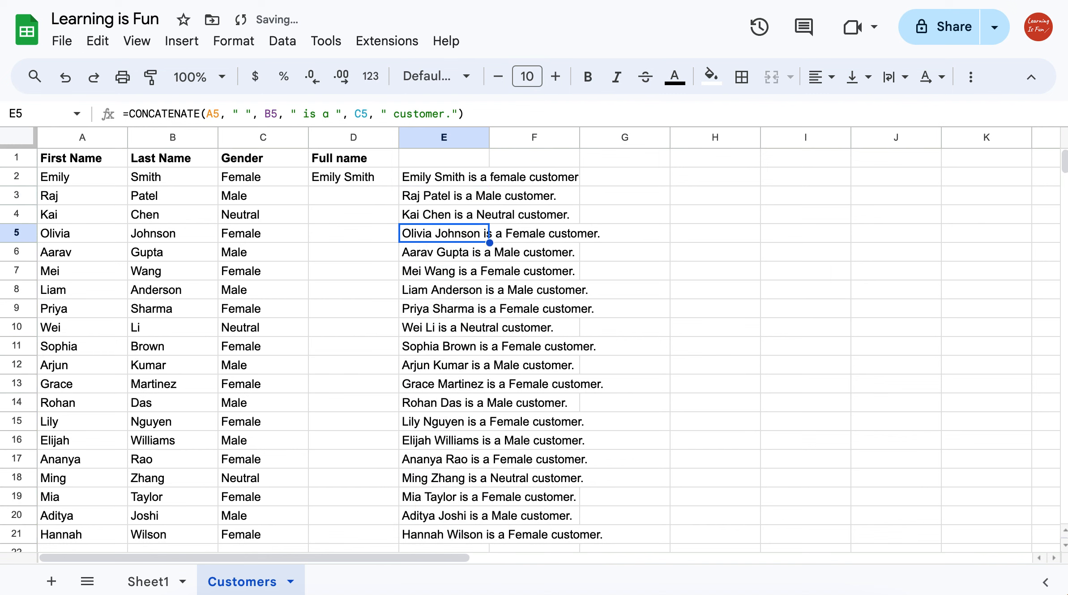
# Copy the full name formula from D2 into D3:D21.
pyautogui.press('Up')
pyautogui.press('Up')
pyautogui.press('Up')
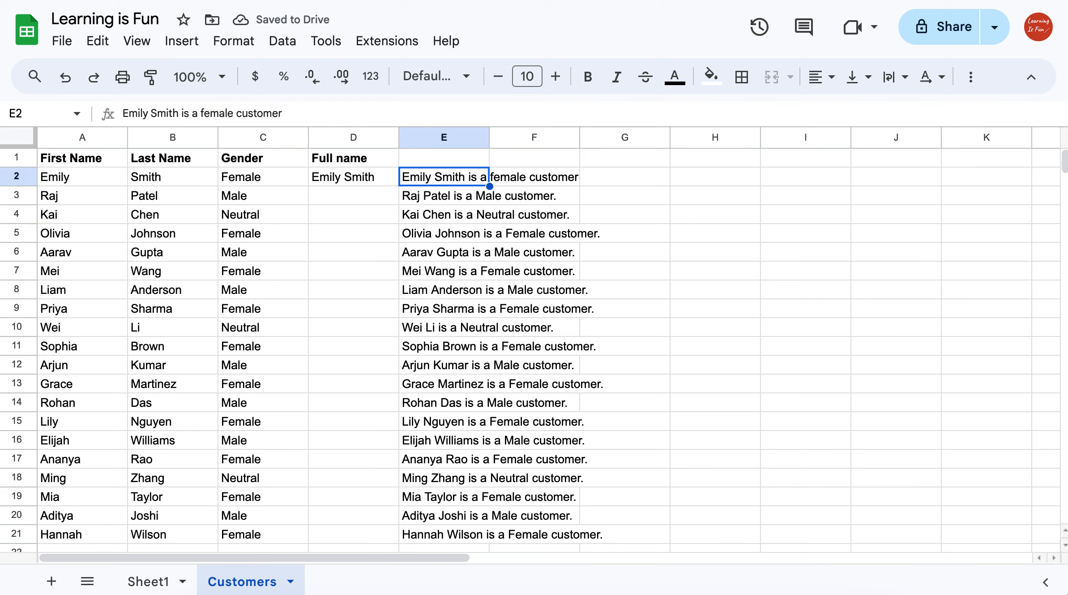
pyautogui.press('Left')
pyautogui.hotkey('ctrl', 'c')
pyautogui.press('Down')
pyautogui.hotkey('shift', 'Down')
pyautogui.hotkey('shift', 'Down')
pyautogui.hotkey('shift', 'Down')
pyautogui.hotkey('shift', 'Down')
pyautogui.hotkey('shift', 'Down')
pyautogui.hotkey('shift', 'Down')
pyautogui.hotkey('shift', 'Down')
pyautogui.hotkey('shift', 'Down')
pyautogui.hotkey('shift', 'Down')
pyautogui.hotkey('shift', 'Down')
pyautogui.hotkey('shift', 'Down')
pyautogui.hotkey('shift', 'Down')
pyautogui.hotkey('shift', 'Down')
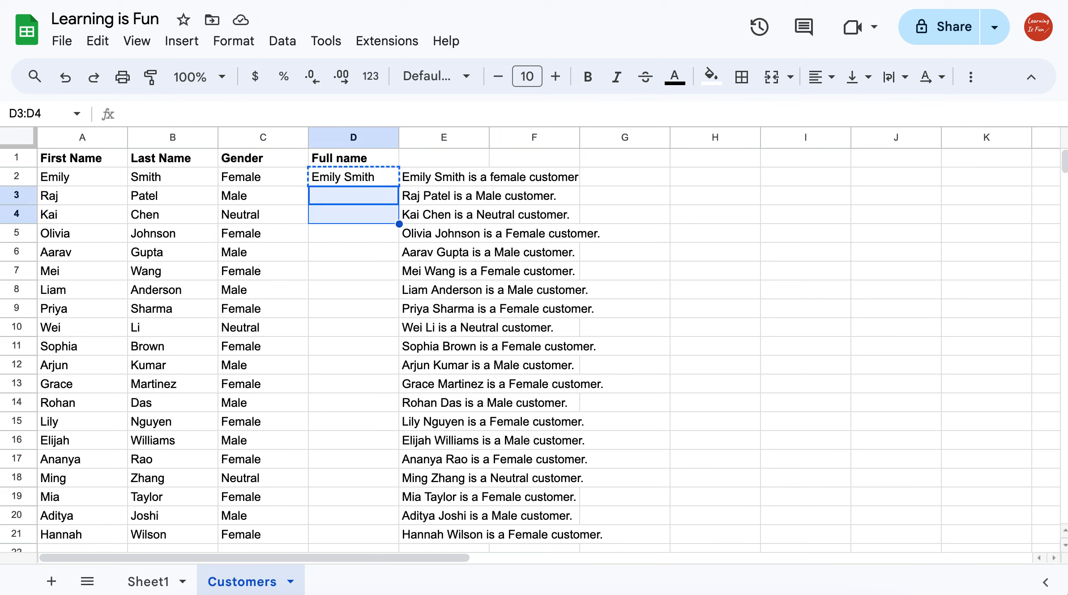
pyautogui.hotkey('shift', 'Down')
pyautogui.hotkey('shift', 'Down')
pyautogui.hotkey('shift', 'Down')
pyautogui.hotkey('shift', 'Down')
pyautogui.hotkey('shift', 'Down')
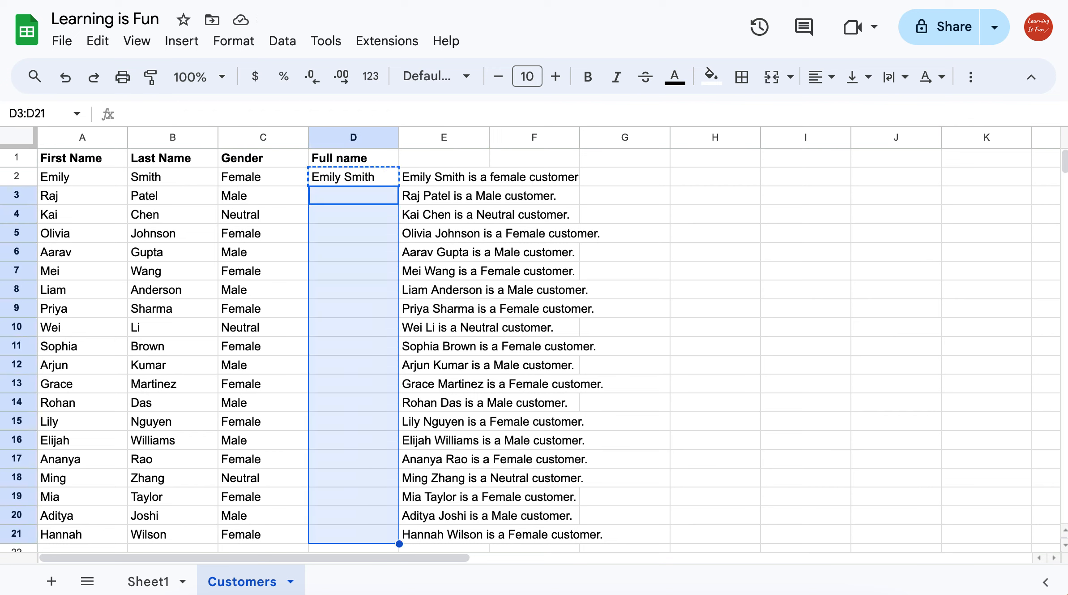
pyautogui.hotkey('ctrl', 'v')
# Enter the header Sentence in E1 and make it bold.
pyautogui.press('Up')
pyautogui.press('Up')
pyautogui.press('Right')
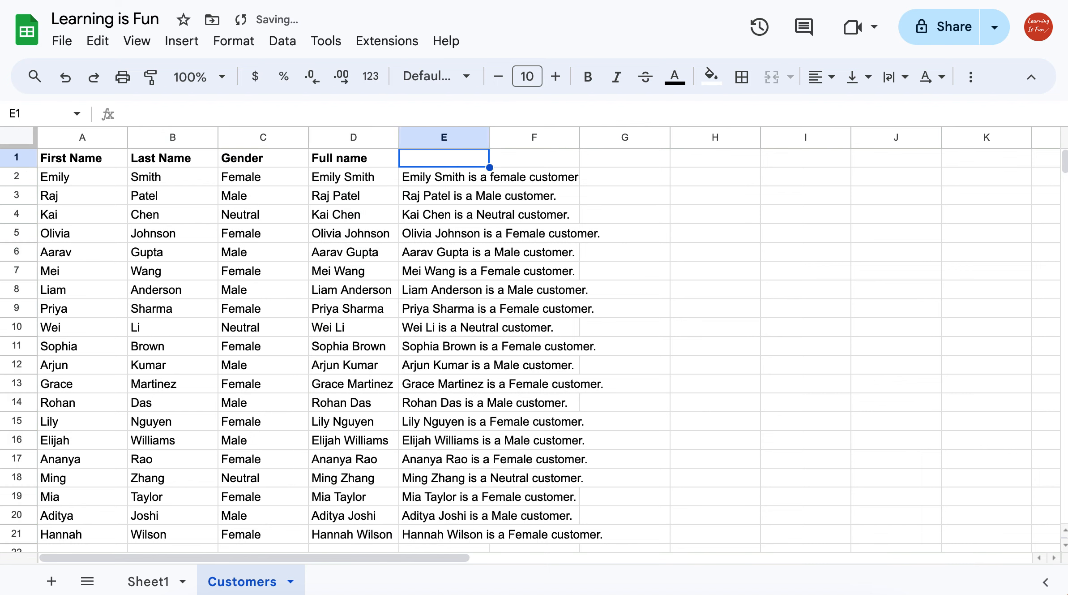
pyautogui.write('Sentence')
pyautogui.press('Return')
pyautogui.press('Up')
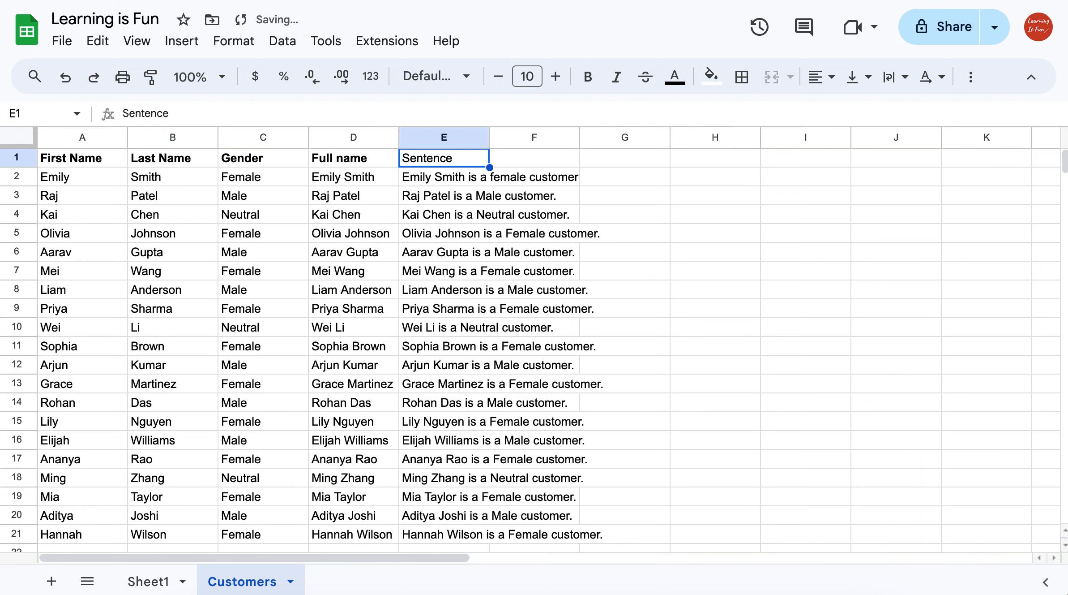
pyautogui.hotkey('ctrl', 'b')
pyautogui.click(438, 288)
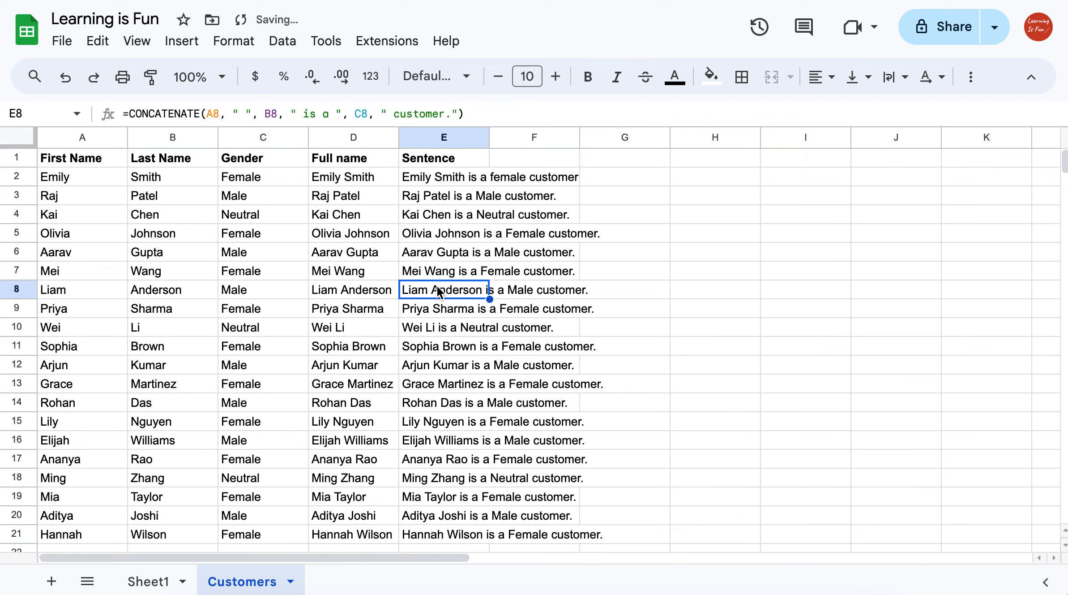